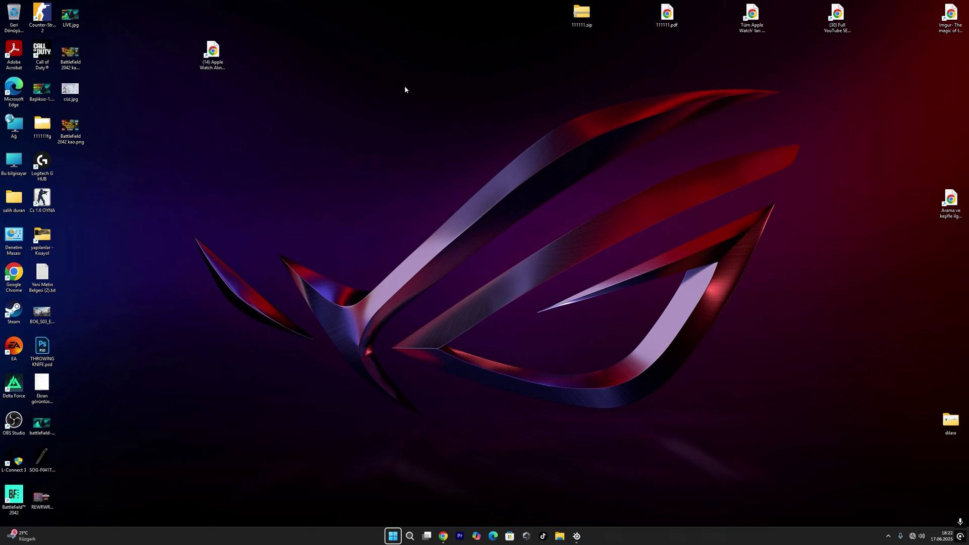
# Step: Launch Chrome maximized and load the router address 192.168.1.1
pyautogui.doubleClick(16, 277)
pyautogui.doubleClick(432, 16)
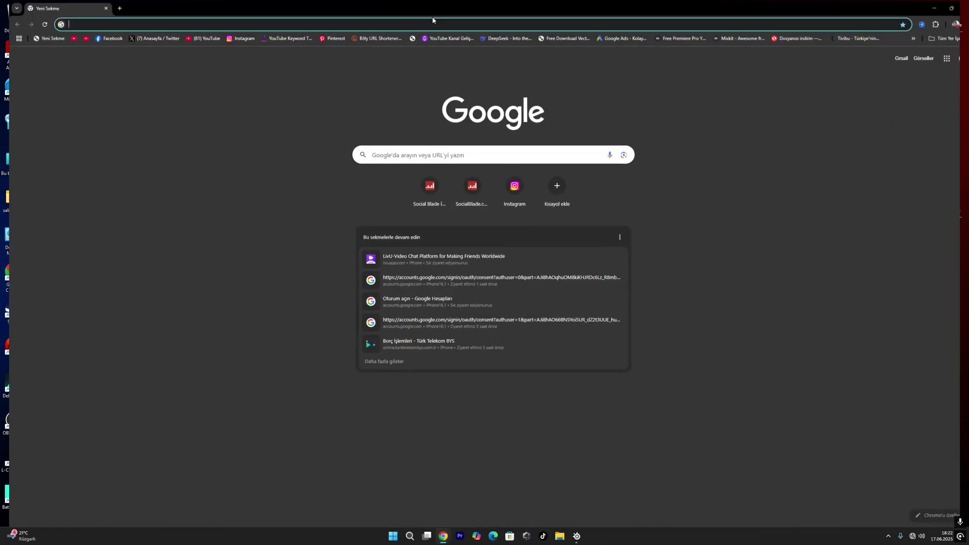
pyautogui.click(155, 22)
pyautogui.write('192')
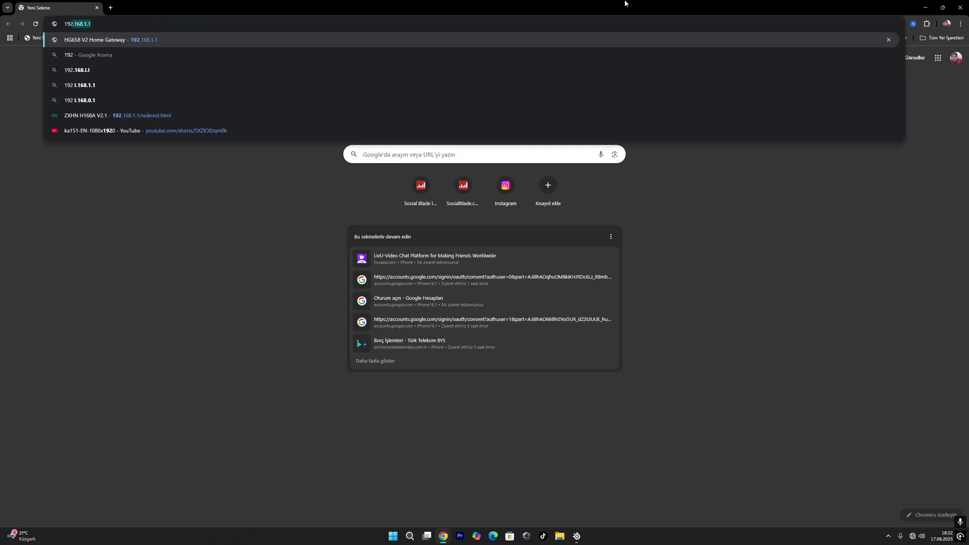
pyautogui.write(',168,1,1')
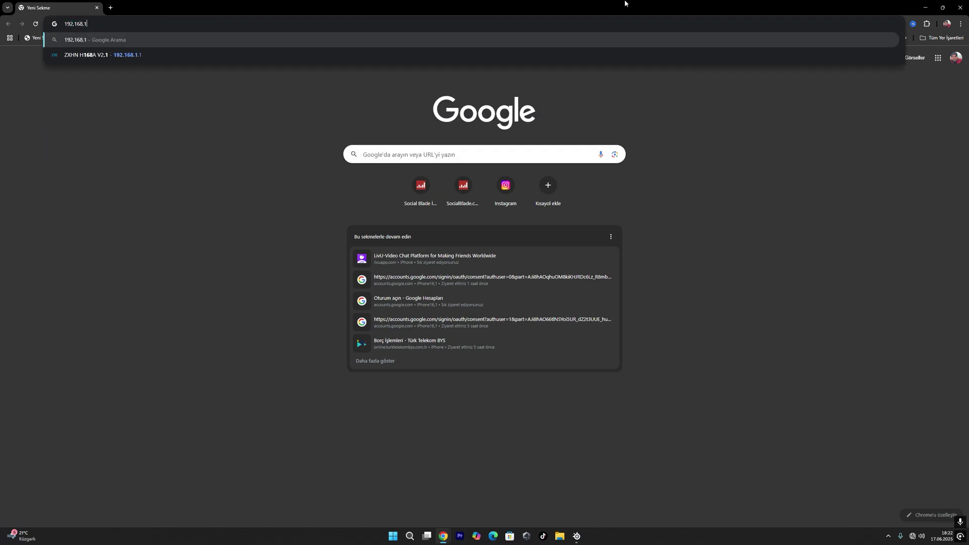
pyautogui.press('Return')
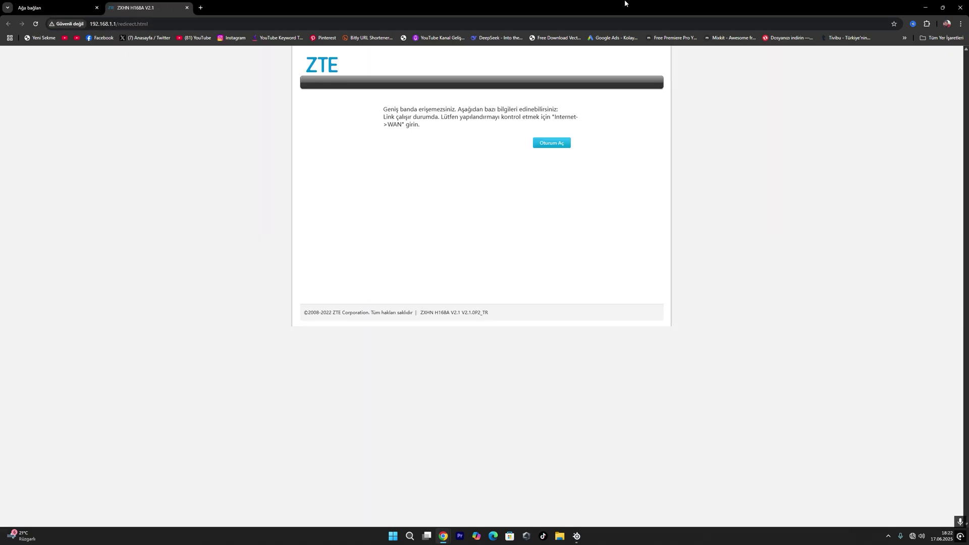
# Step: Sign in to the router admin panel with the admin username and password
pyautogui.click(554, 145)
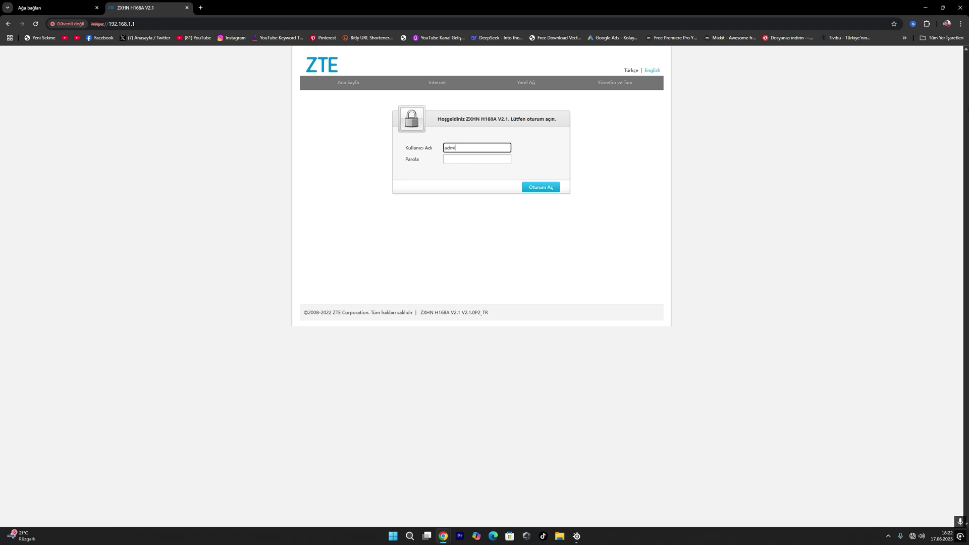
pyautogui.click(477, 159)
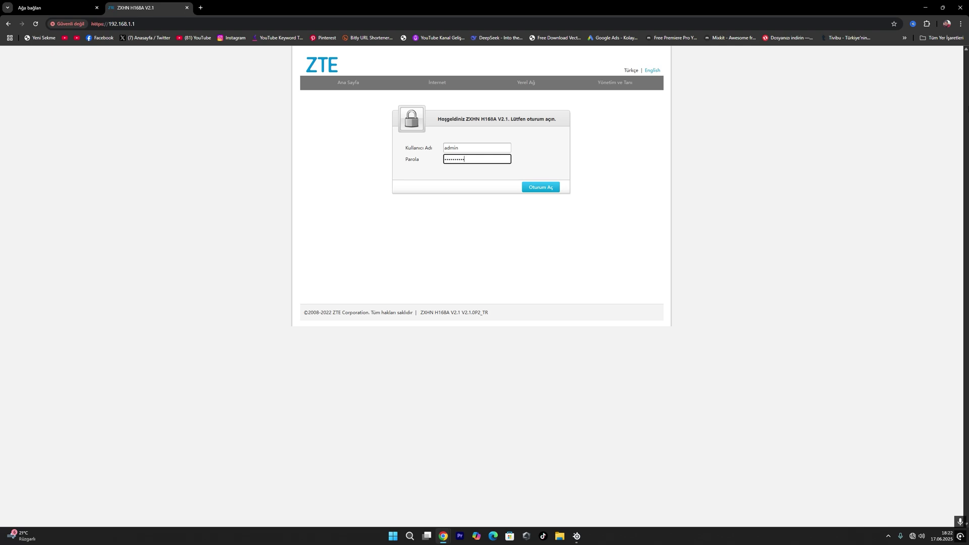
pyautogui.press('BackSpace')
pyautogui.press('BackSpace')
pyautogui.press('BackSpace')
pyautogui.press('BackSpace')
pyautogui.press('BackSpace')
pyautogui.press('BackSpace')
pyautogui.press('BackSpace')
pyautogui.press('Return')
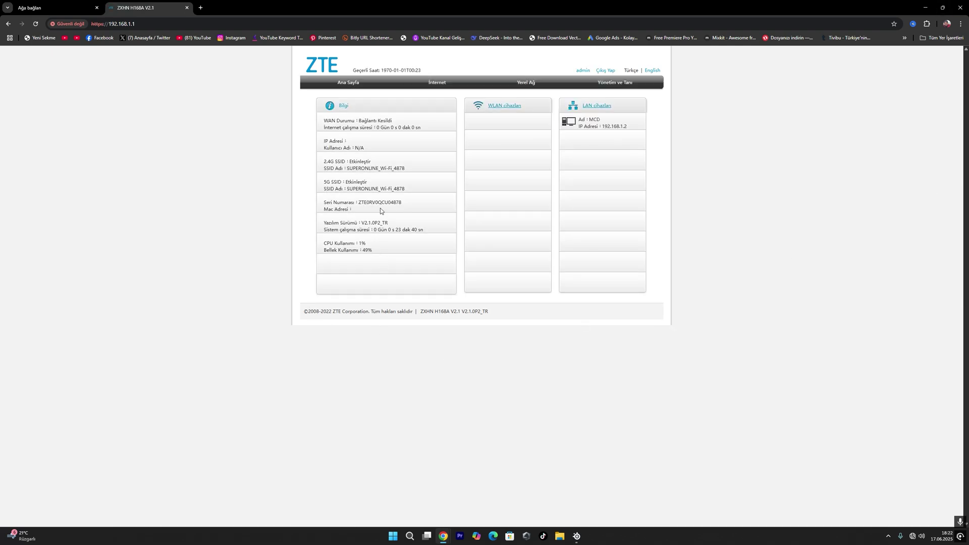
pyautogui.moveTo(367, 114); pyautogui.dragTo(380, 222)
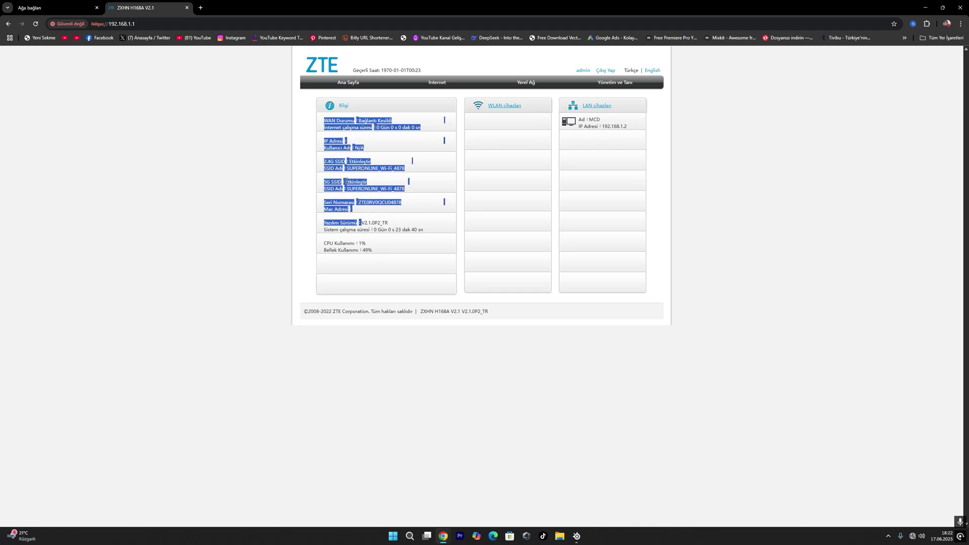
pyautogui.click(415, 172)
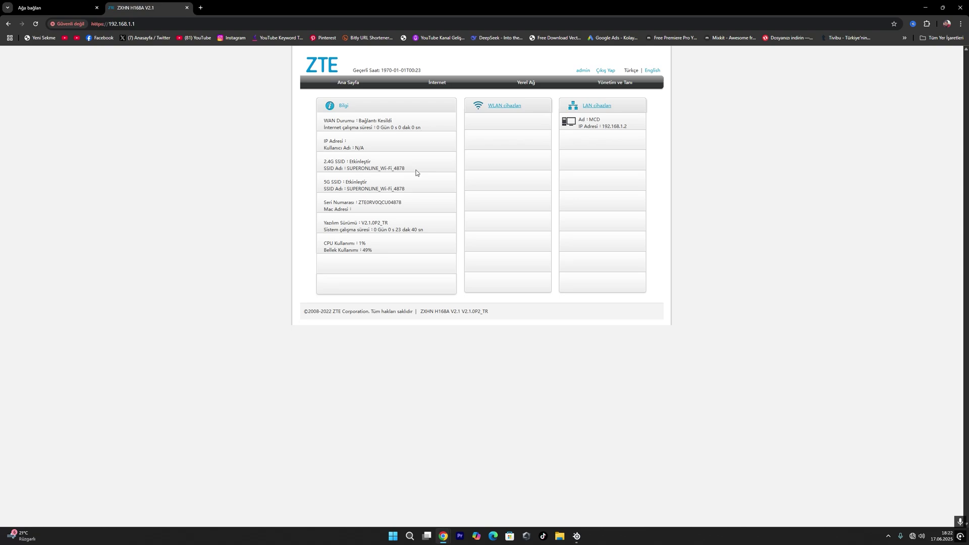
pyautogui.moveTo(407, 169); pyautogui.dragTo(340, 174)
pyautogui.click(474, 136)
pyautogui.moveTo(474, 136); pyautogui.dragTo(494, 271)
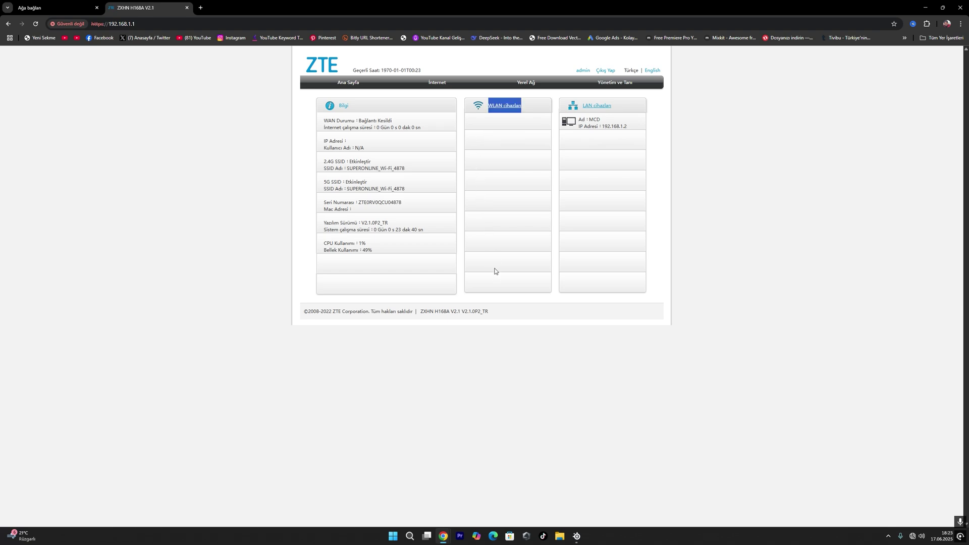
pyautogui.click(628, 104)
pyautogui.moveTo(629, 105); pyautogui.dragTo(629, 210)
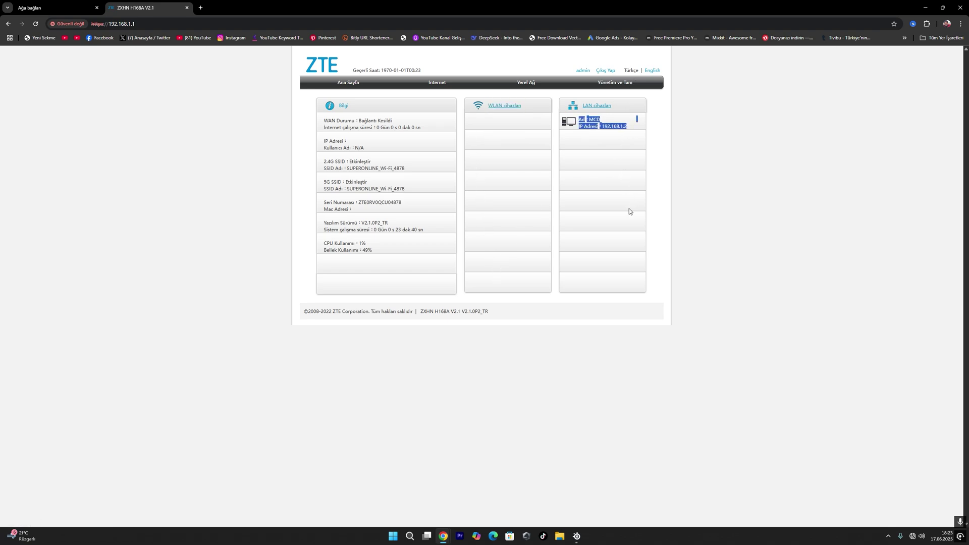
pyautogui.click(622, 126)
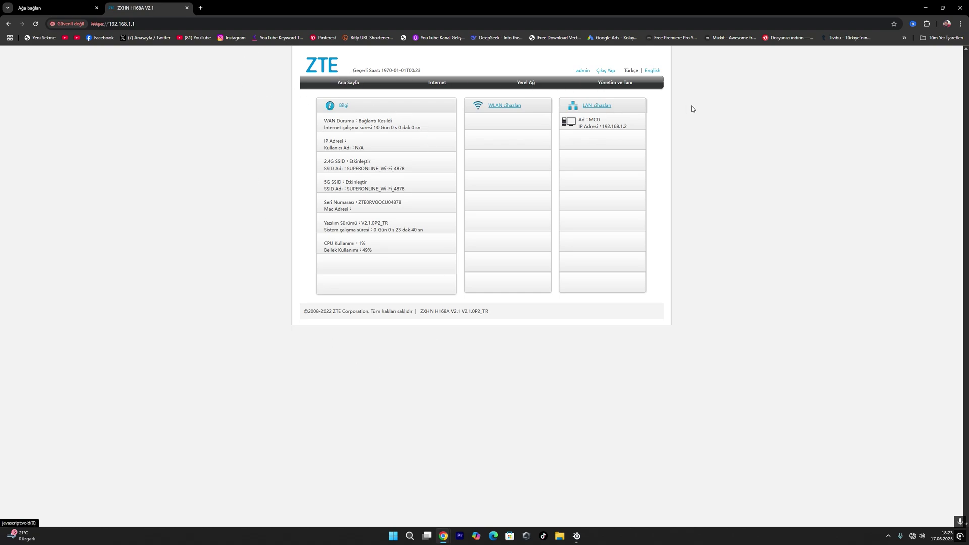
# Step: Open İnternet > WAN and expand the WAN_INTERNET_AD and WAN_INTERNET_VD connection details
pyautogui.click(439, 87)
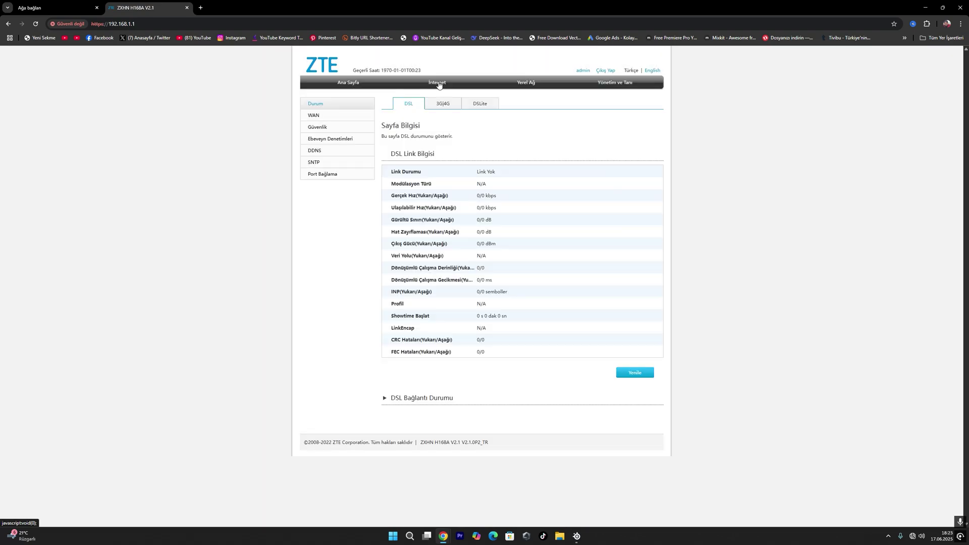
pyautogui.click(317, 117)
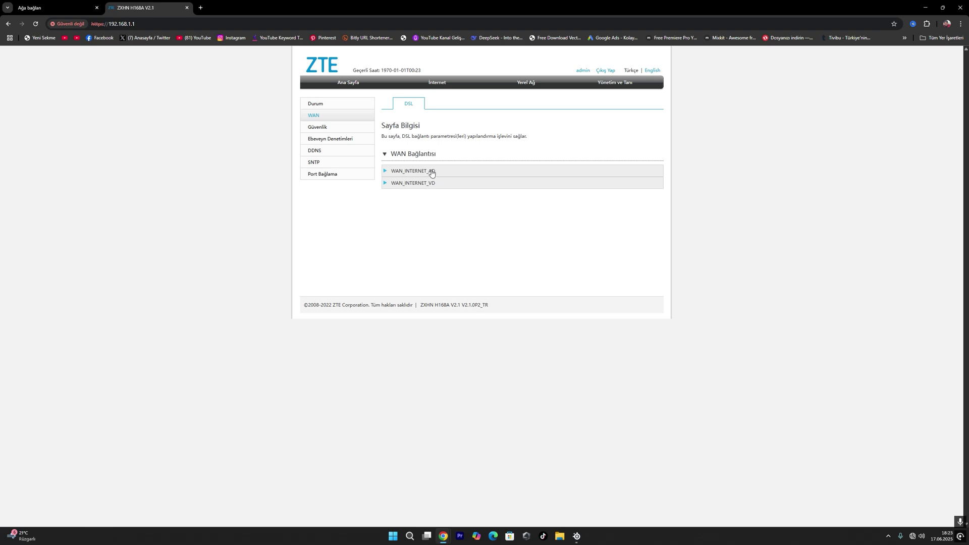
pyautogui.click(451, 172)
pyautogui.click(440, 242)
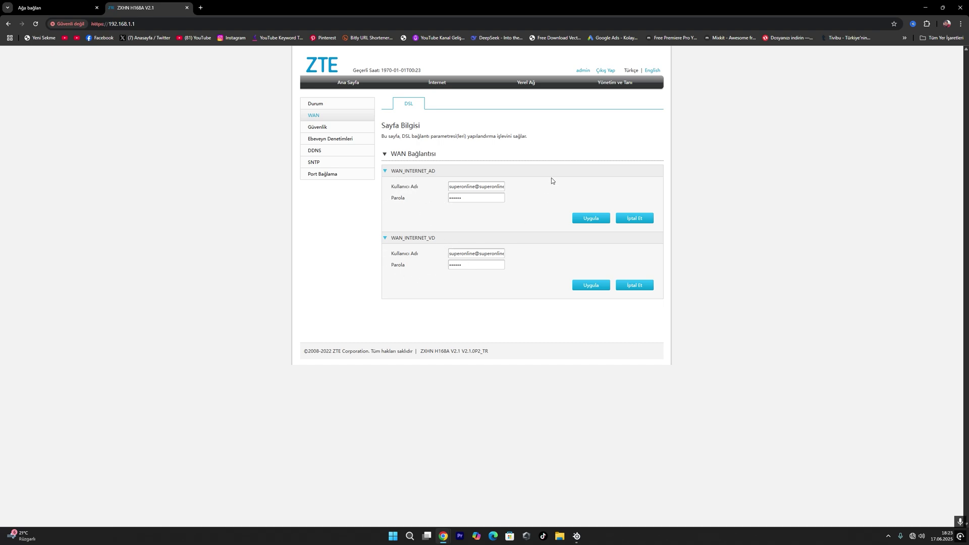
# Step: Replace the WAN_INTERNET_AD account username, check its password, then return to Internet status
pyautogui.click(471, 188)
pyautogui.tripleClick(487, 184)
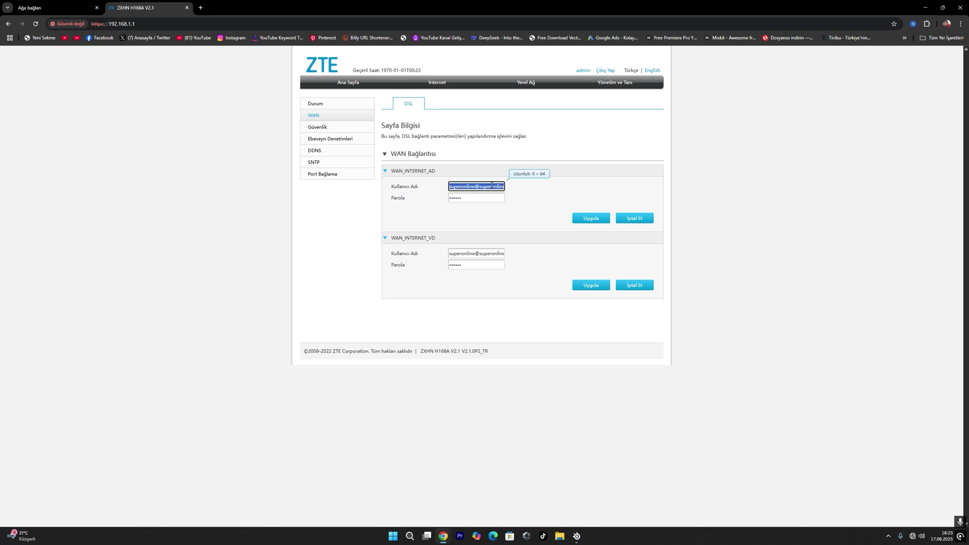
pyautogui.write('adm')
pyautogui.write('ib@')
pyautogui.write('suop')
pyautogui.press('BackSpace')
pyautogui.press('BackSpace')
pyautogui.press('BackSpace')
pyautogui.write('pe')
pyautogui.doubleClick(482, 197)
pyautogui.click(482, 197)
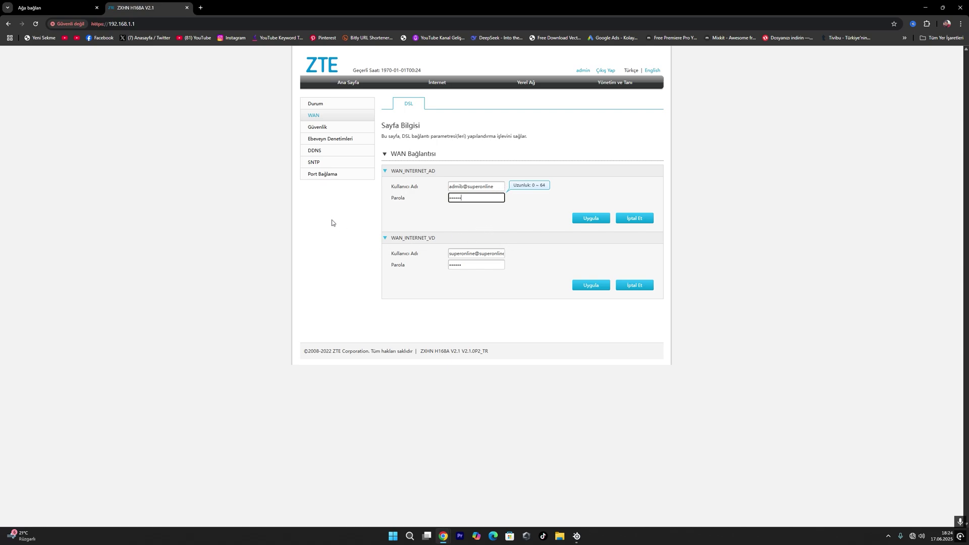
pyautogui.click(438, 83)
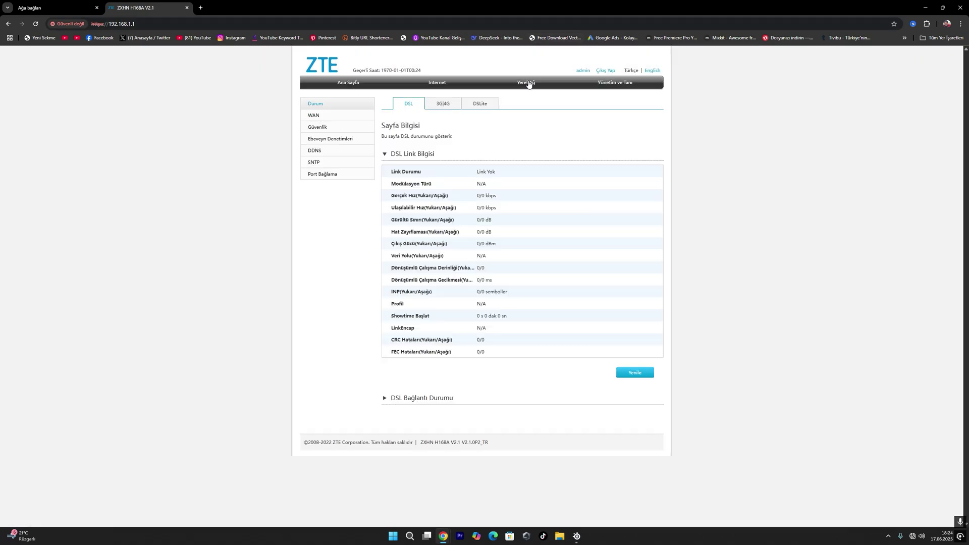
# Step: Open Yerel Ağ > WLAN basic settings and check the 2.4GHz and 5GHz band switches
pyautogui.click(526, 82)
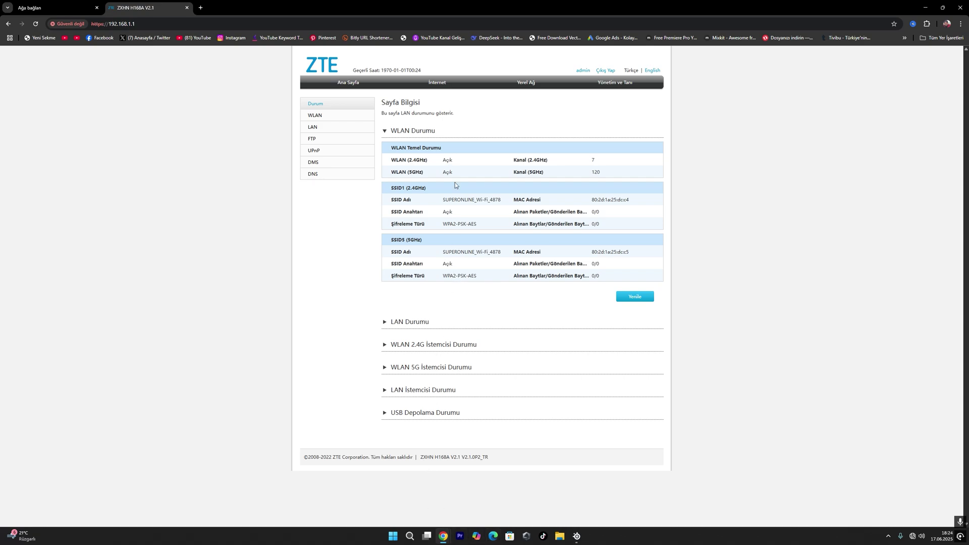
pyautogui.click(324, 116)
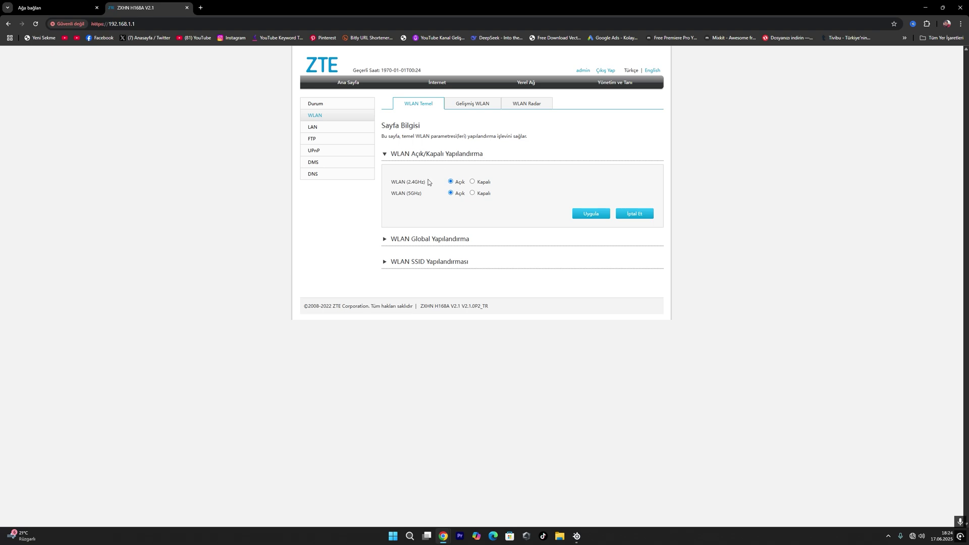
pyautogui.moveTo(428, 182); pyautogui.dragTo(390, 183)
pyautogui.moveTo(424, 196); pyautogui.dragTo(389, 198)
# Step: Expand SSID configuration, reveal the Wi-Fi password, and rename SSID1 to 'trendbilgiler'
pyautogui.click(389, 264)
pyautogui.click(389, 263)
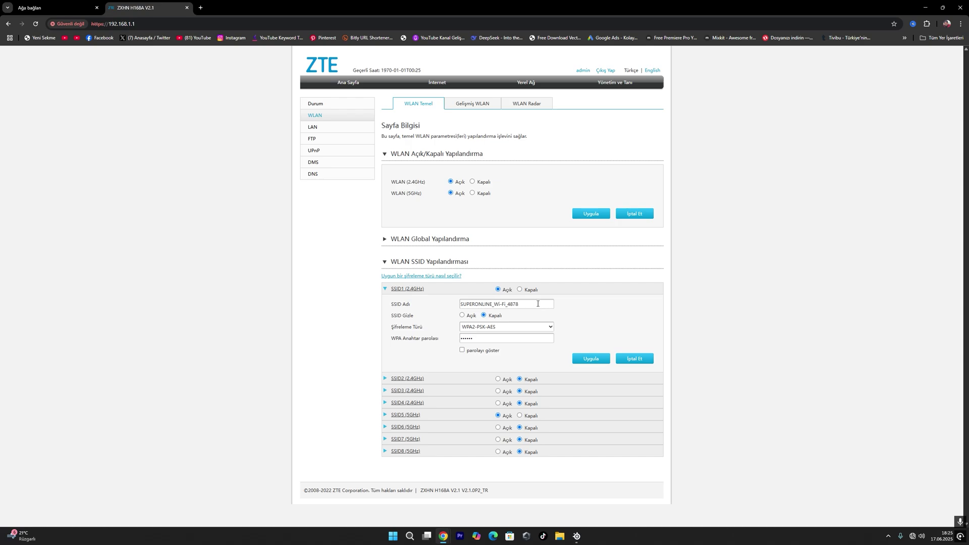
pyautogui.moveTo(544, 305); pyautogui.dragTo(461, 305)
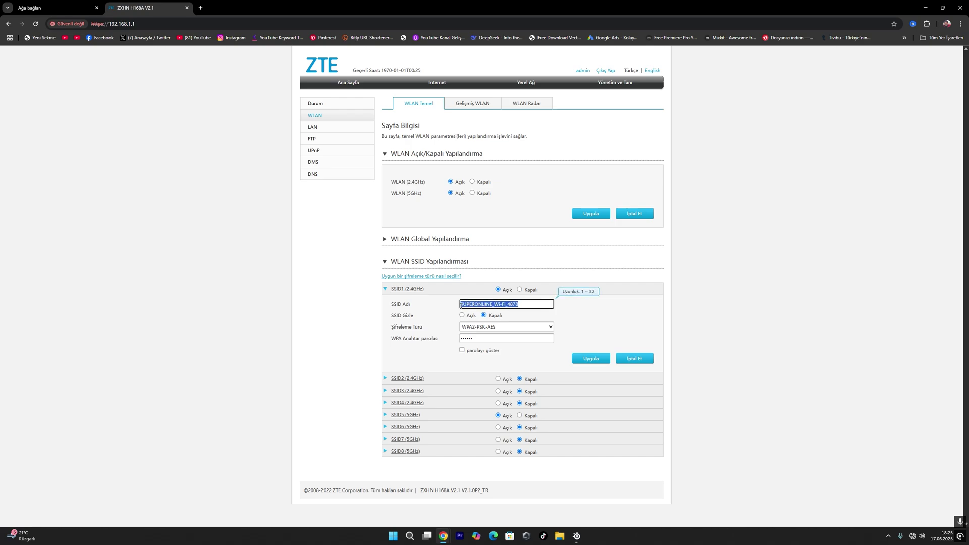
pyautogui.click(462, 350)
pyautogui.moveTo(482, 339); pyautogui.dragTo(480, 339)
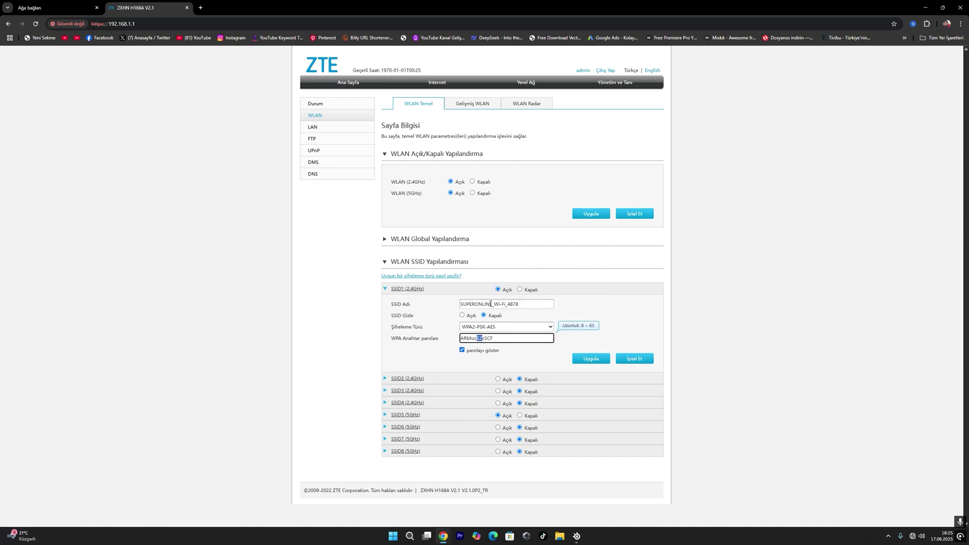
pyautogui.moveTo(522, 303); pyautogui.dragTo(459, 302)
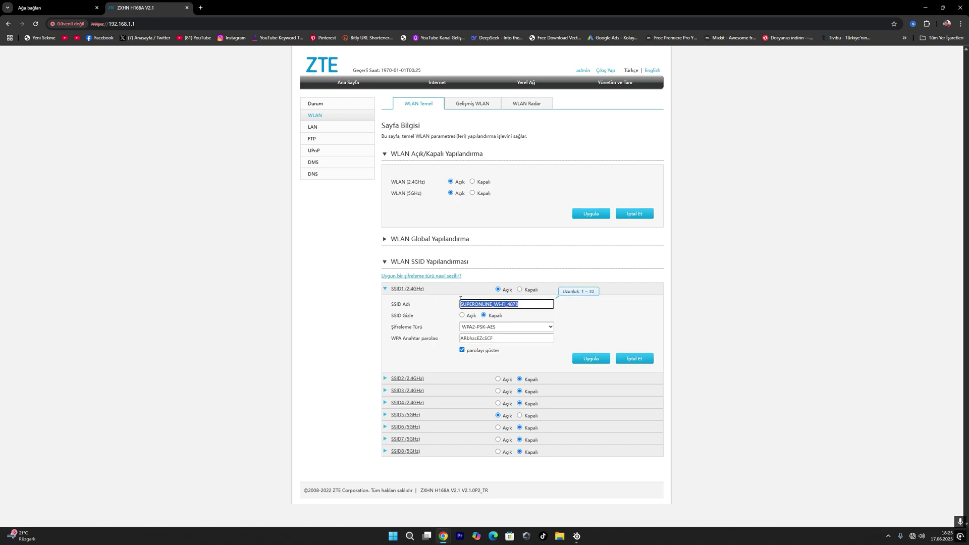
pyautogui.write('trendb')
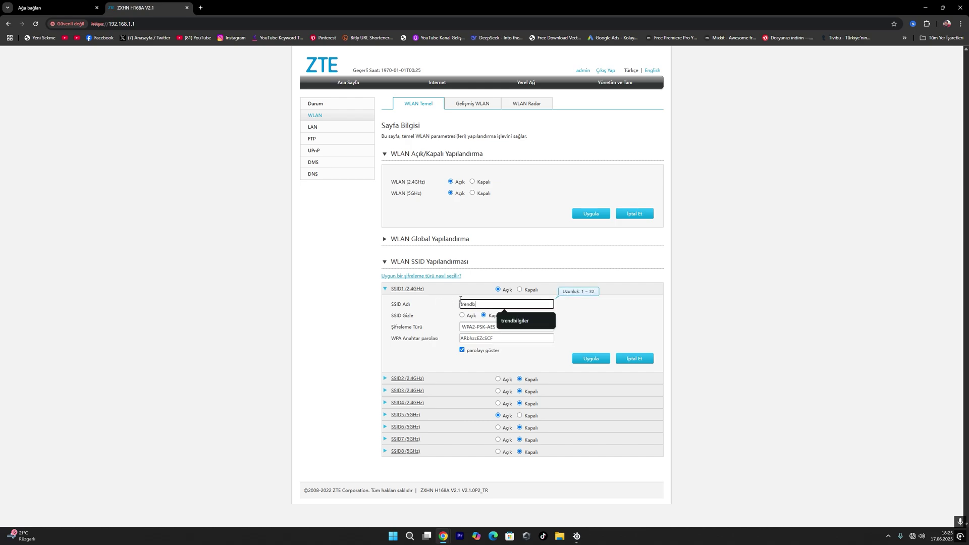
pyautogui.write('ilgiler')
pyautogui.moveTo(508, 337); pyautogui.dragTo(454, 344)
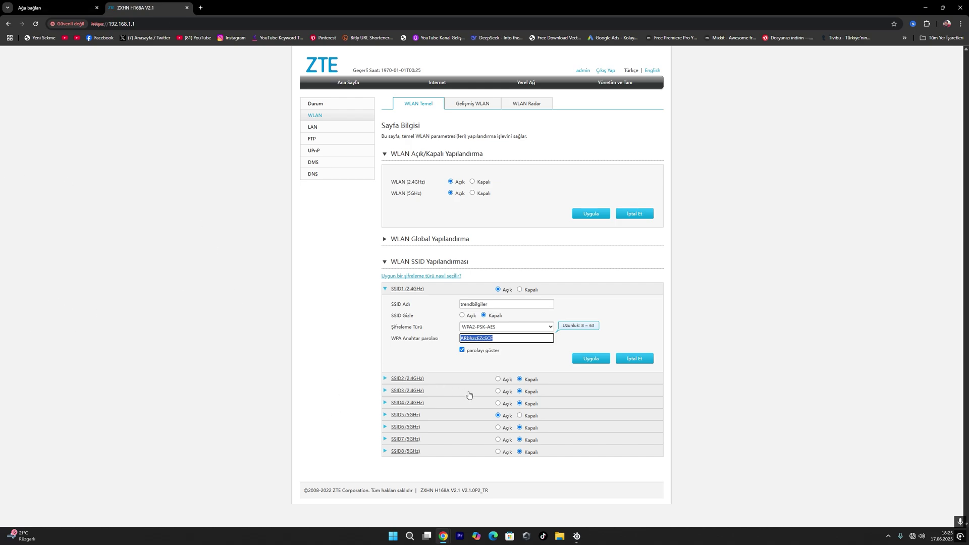
# Step: Inspect the SSID5 5GHz settings, then switch to the Gelişmiş WLAN access-control page
pyautogui.click(401, 415)
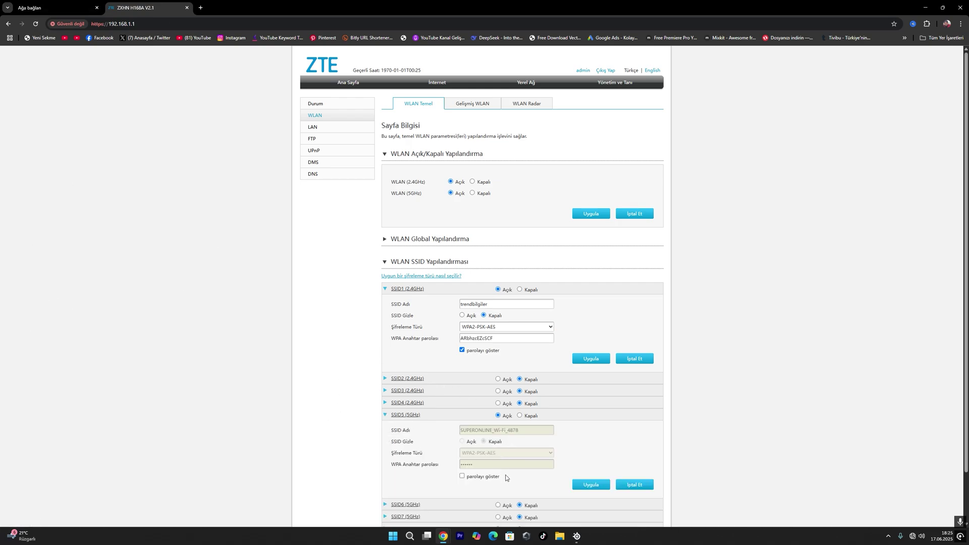
pyautogui.click(386, 415)
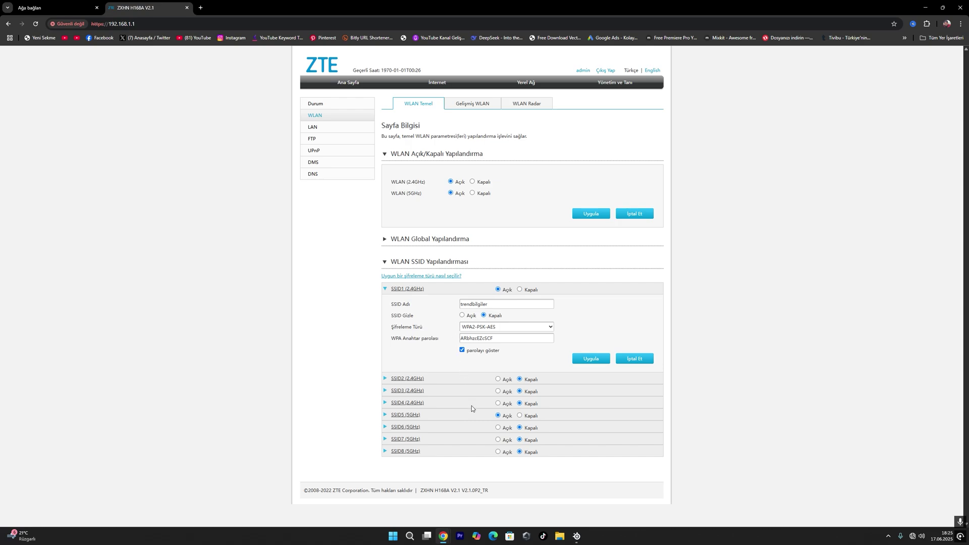
pyautogui.click(479, 103)
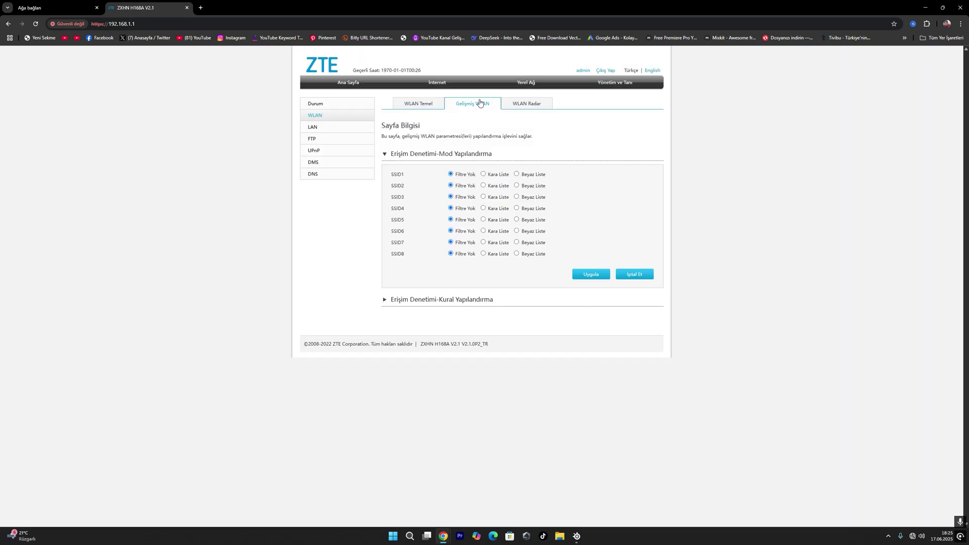
# Step: Run WLAN Radar, then review LAN's DHCP Sunucusu, DHCP Bağlama and Port Kontrolü sections
pyautogui.click(526, 104)
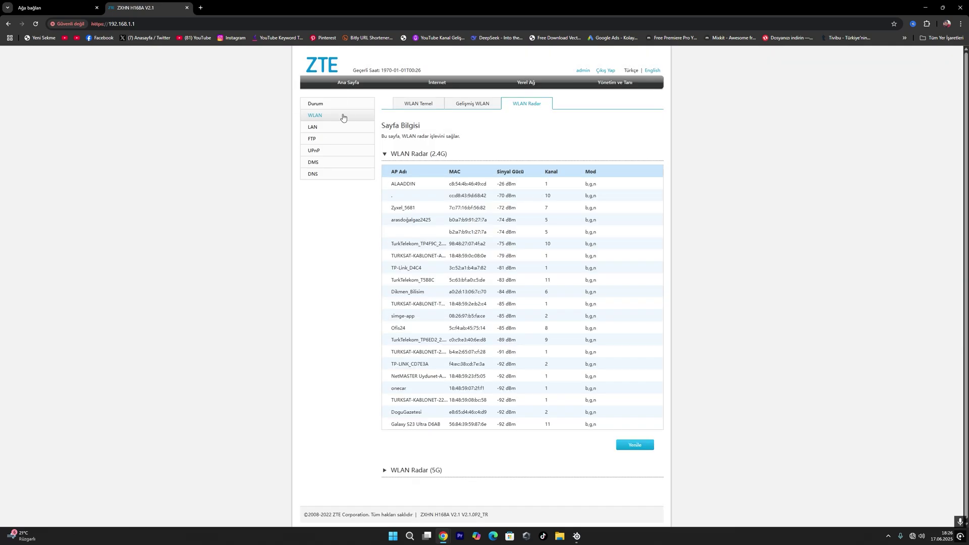
pyautogui.click(328, 127)
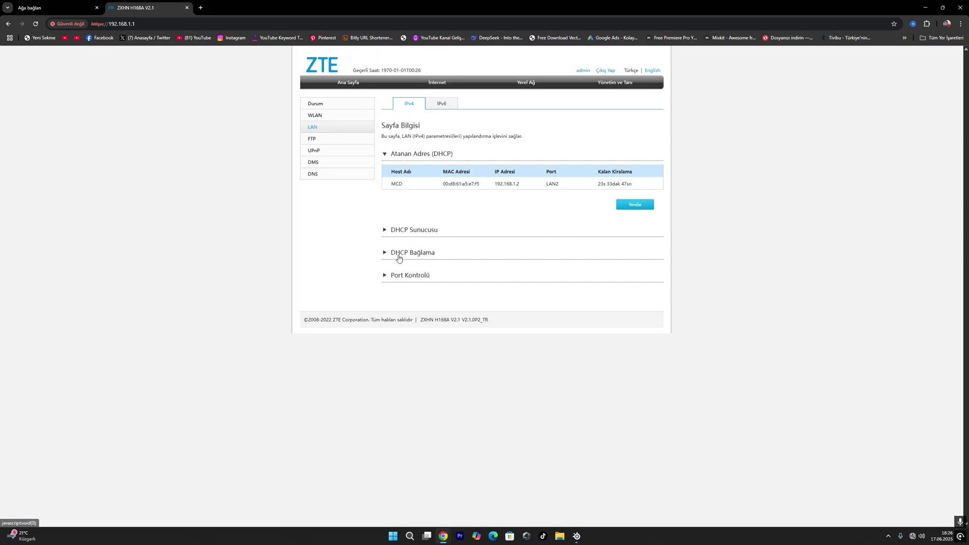
pyautogui.click(385, 230)
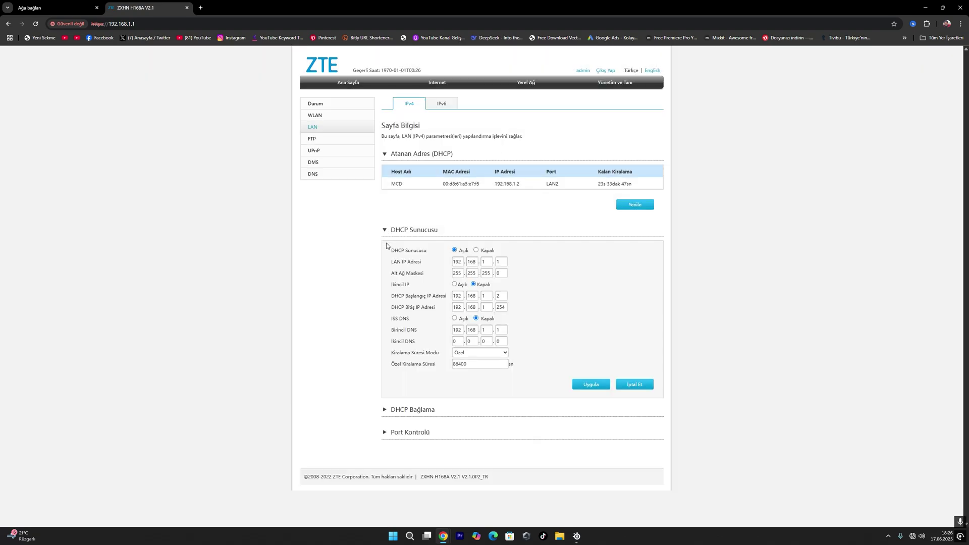
pyautogui.click(391, 415)
pyautogui.scroll(-1, 389, 416)
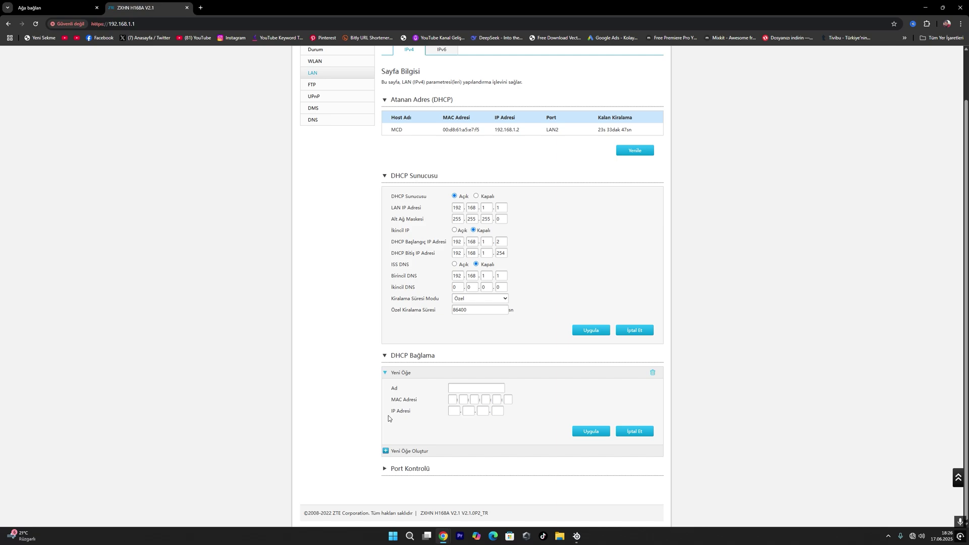
pyautogui.click(394, 471)
pyautogui.scroll(-3, 480, 351)
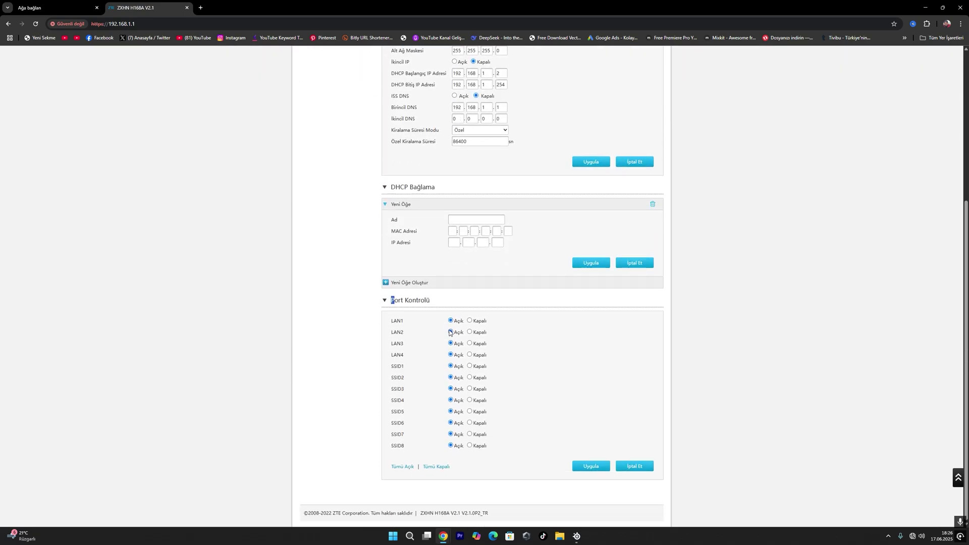
pyautogui.scroll(4, 454, 430)
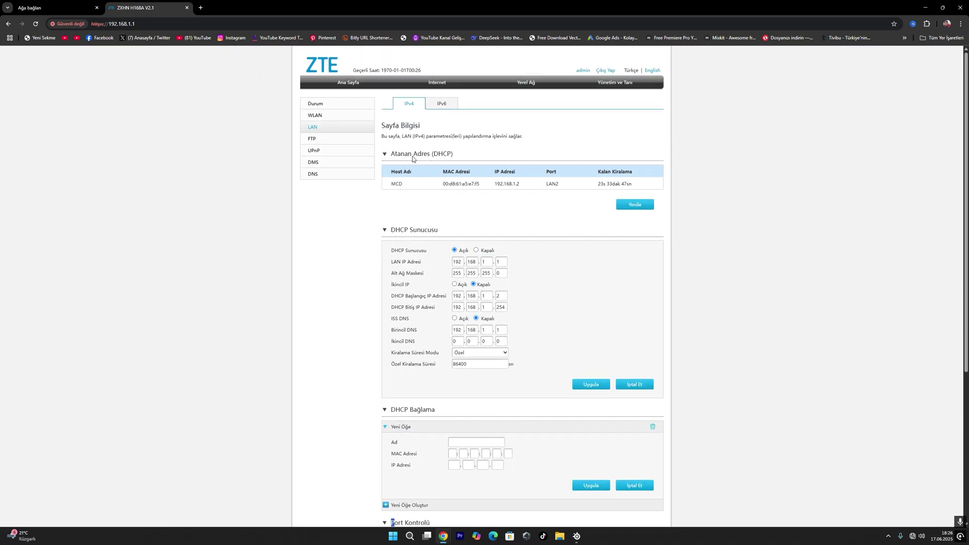
# Step: Browse the IPv6, FTP, UPnP and DMS pages, ending on the DNS settings
pyautogui.click(445, 104)
pyautogui.click(328, 137)
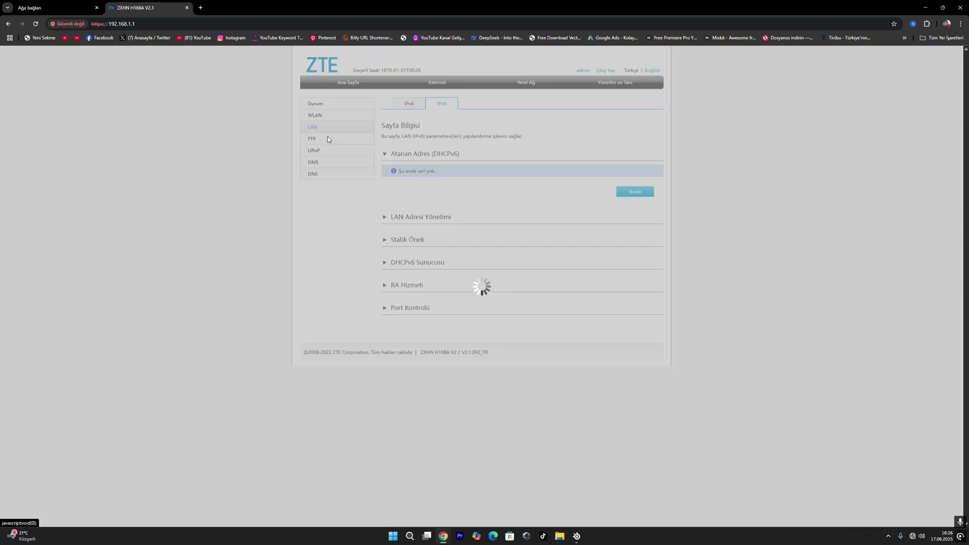
pyautogui.click(320, 151)
pyautogui.click(323, 163)
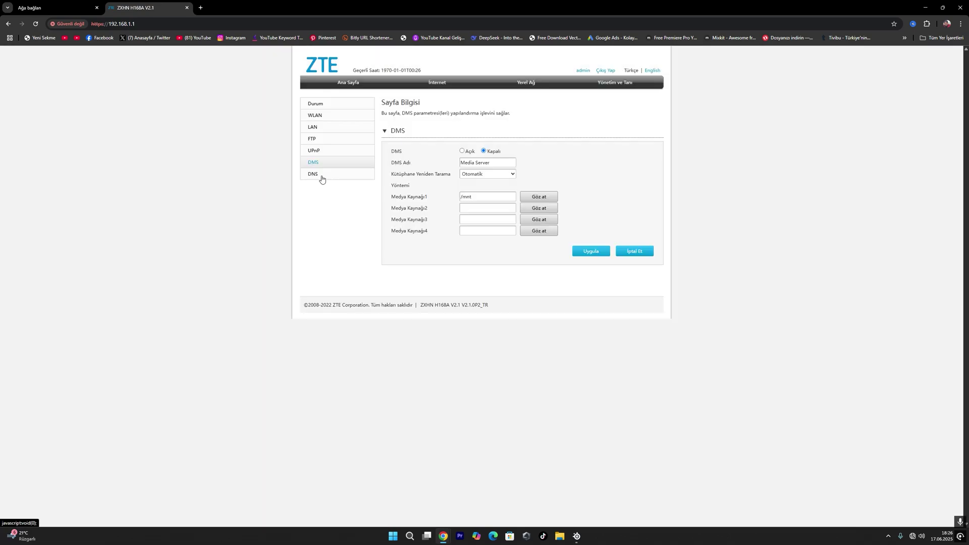
pyautogui.click(320, 175)
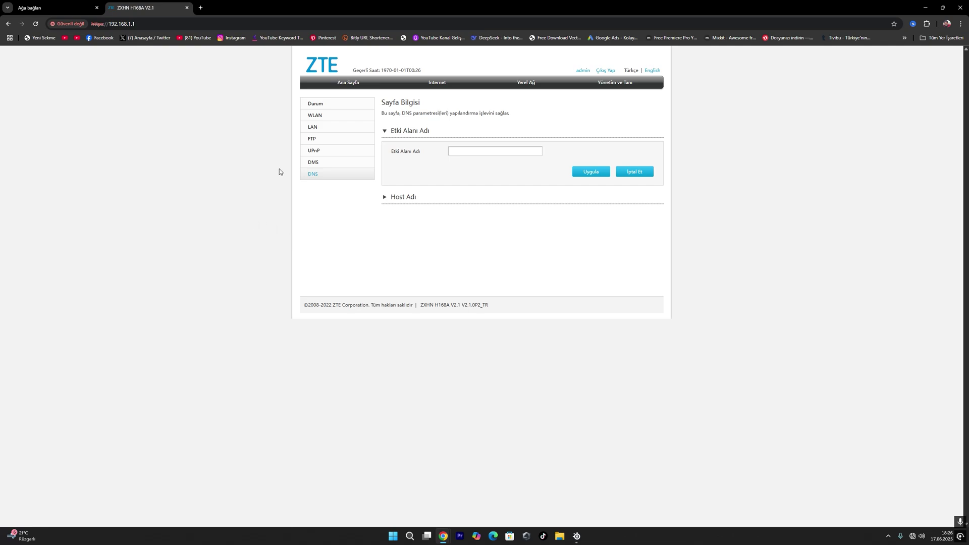
# Step: Review both WAN connections under İnternet > WAN, then open the Internet status page
pyautogui.click(432, 85)
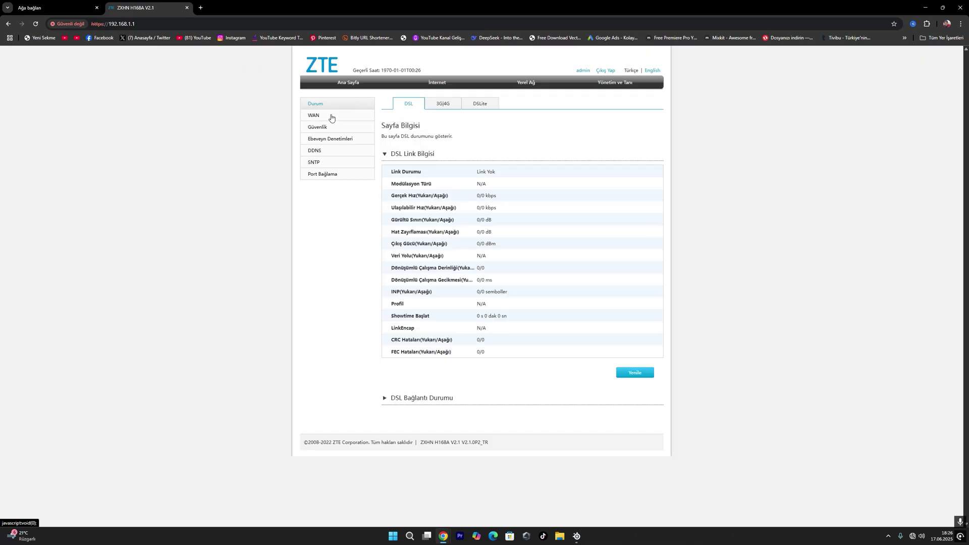
pyautogui.click(329, 116)
pyautogui.click(422, 174)
pyautogui.click(417, 238)
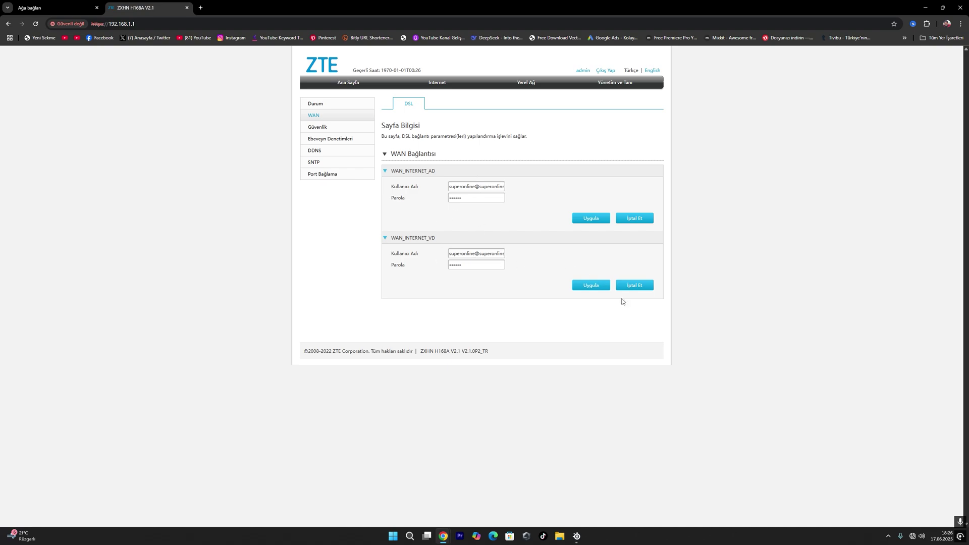
pyautogui.click(440, 84)
# Step: Review the WLAN basic, advanced and radar pages and Yönetim ve Tanı device info, returning to DSL status
pyautogui.click(526, 82)
pyautogui.click(315, 115)
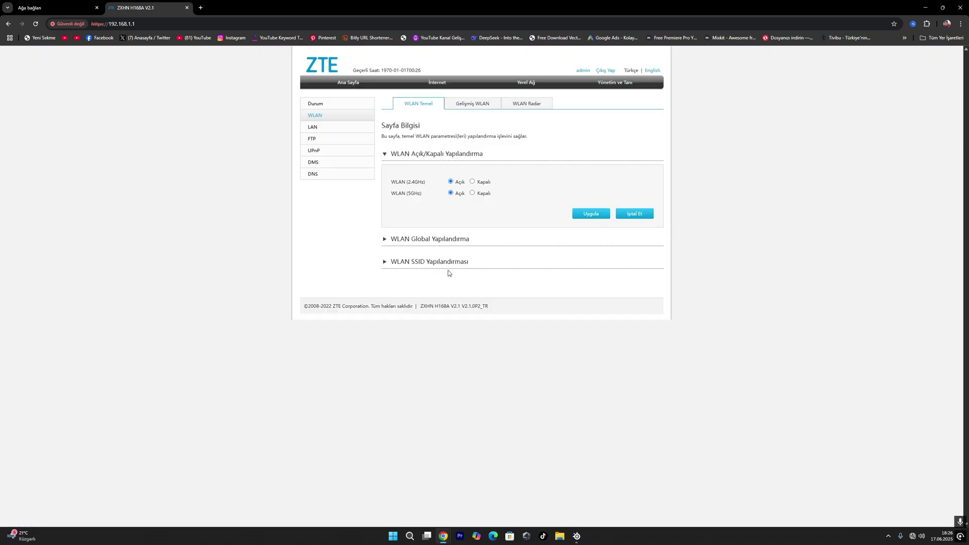
pyautogui.click(440, 263)
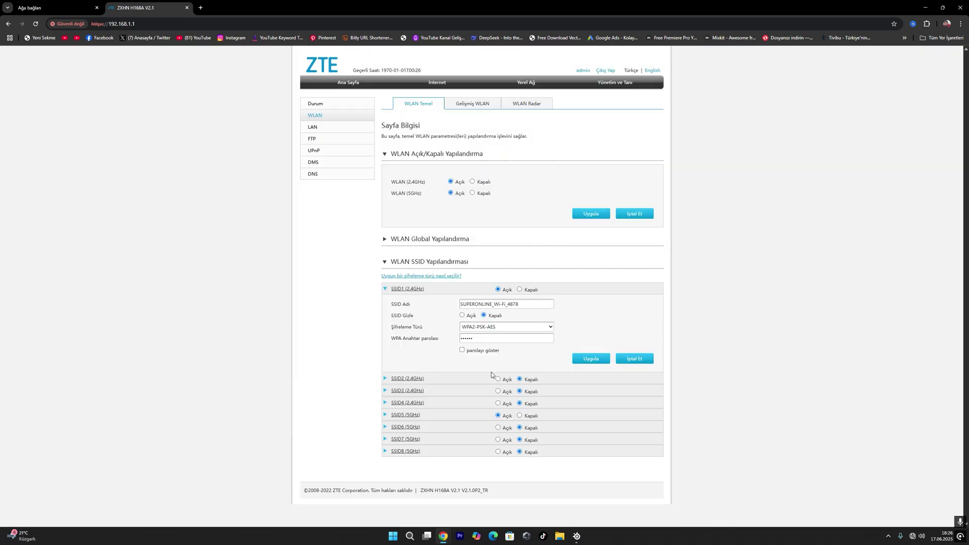
pyautogui.click(483, 104)
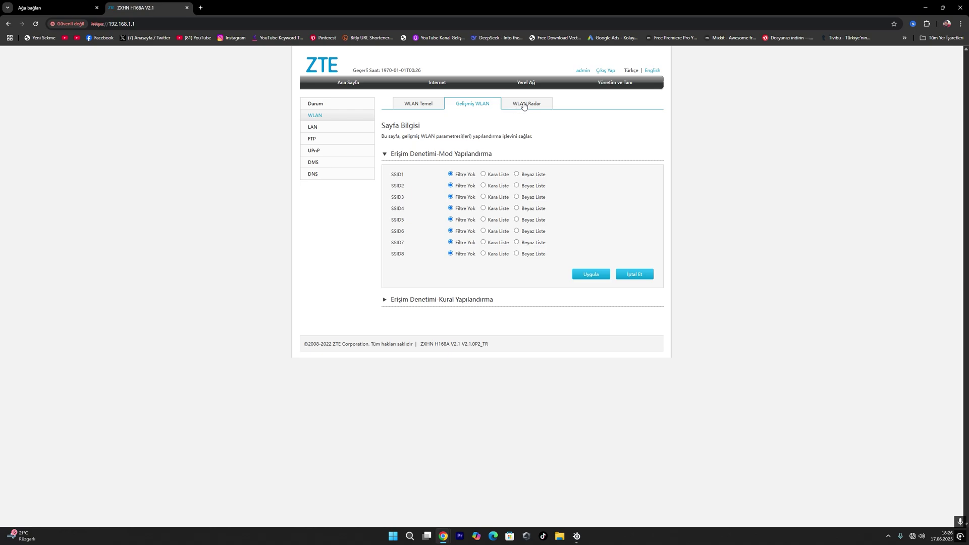
pyautogui.click(523, 104)
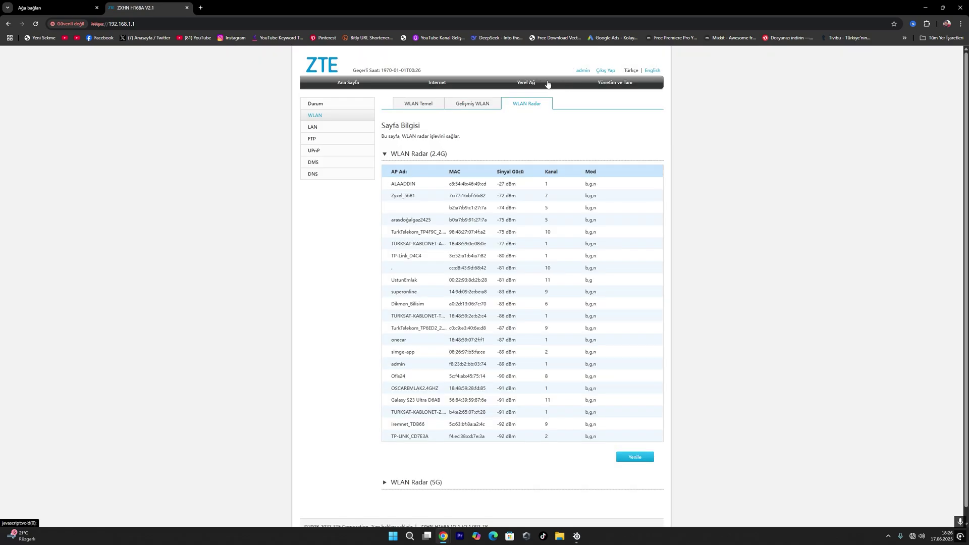
pyautogui.click(567, 83)
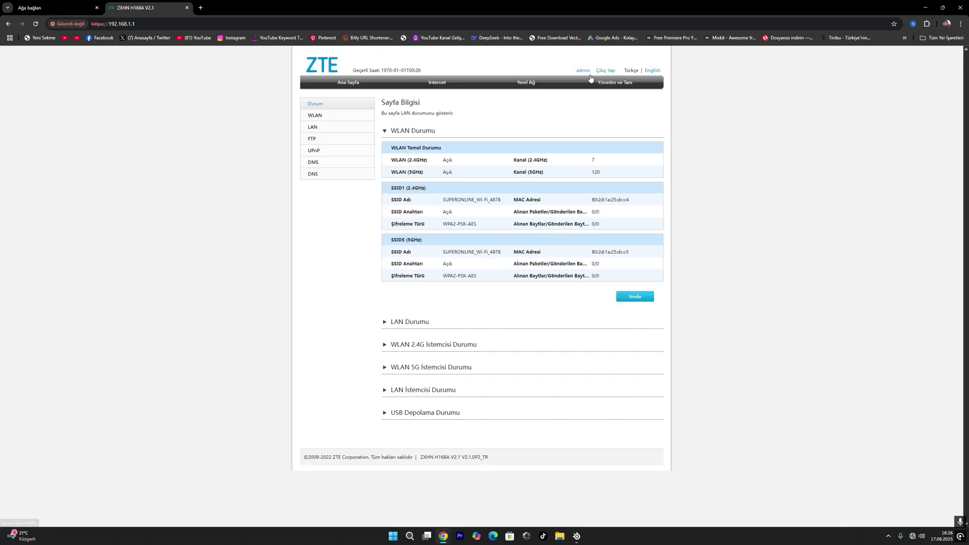
pyautogui.click(615, 83)
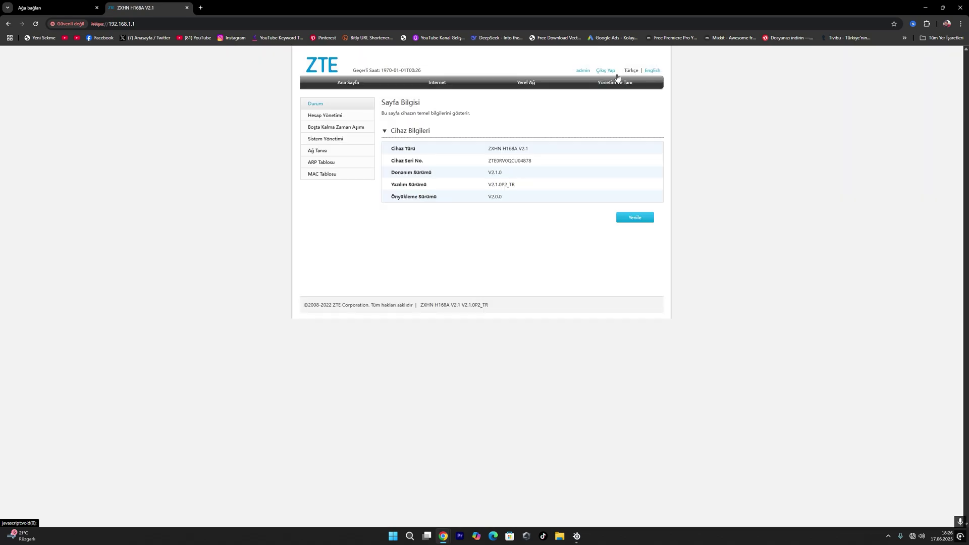
pyautogui.click(437, 83)
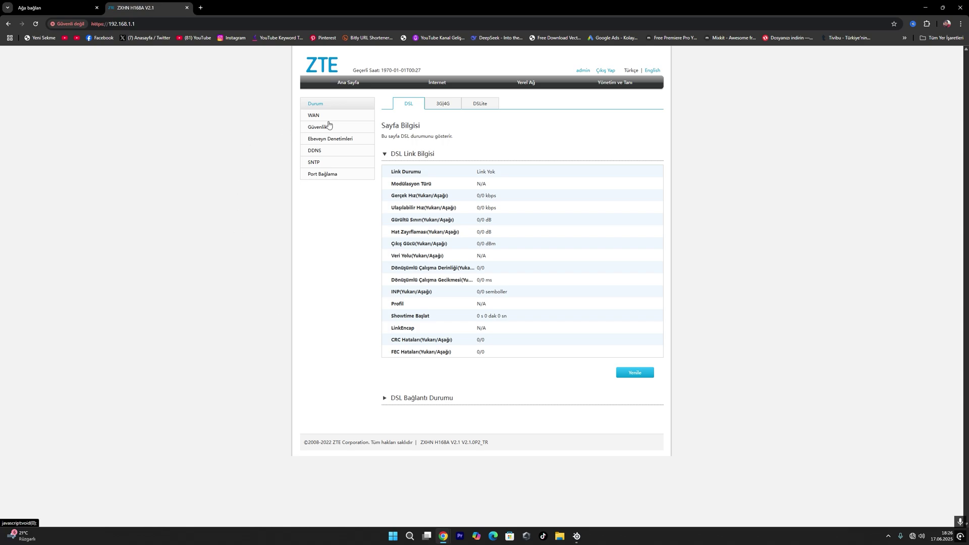
# Step: Fill a parental-control rule 'oğlum' for the MCD device, every day from 15 to 20
pyautogui.click(329, 139)
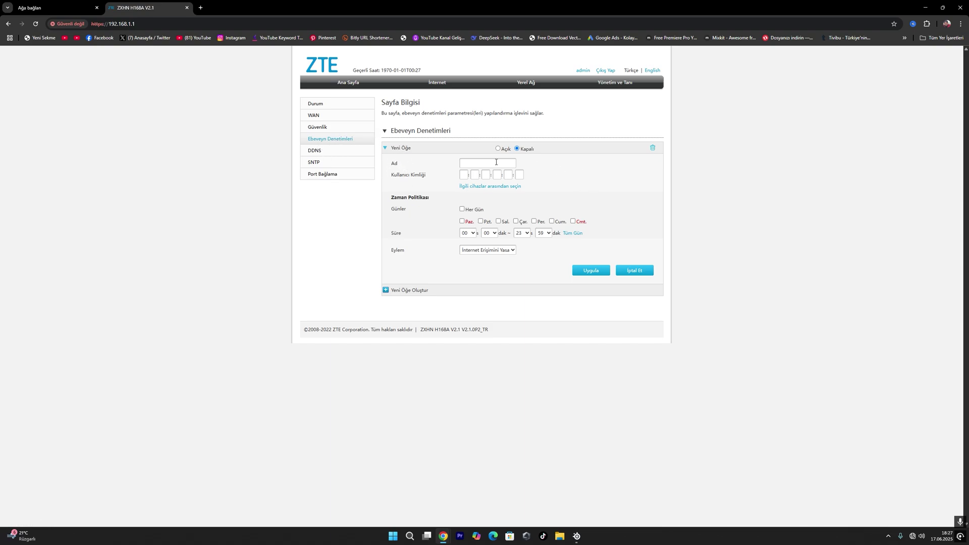
pyautogui.click(476, 164)
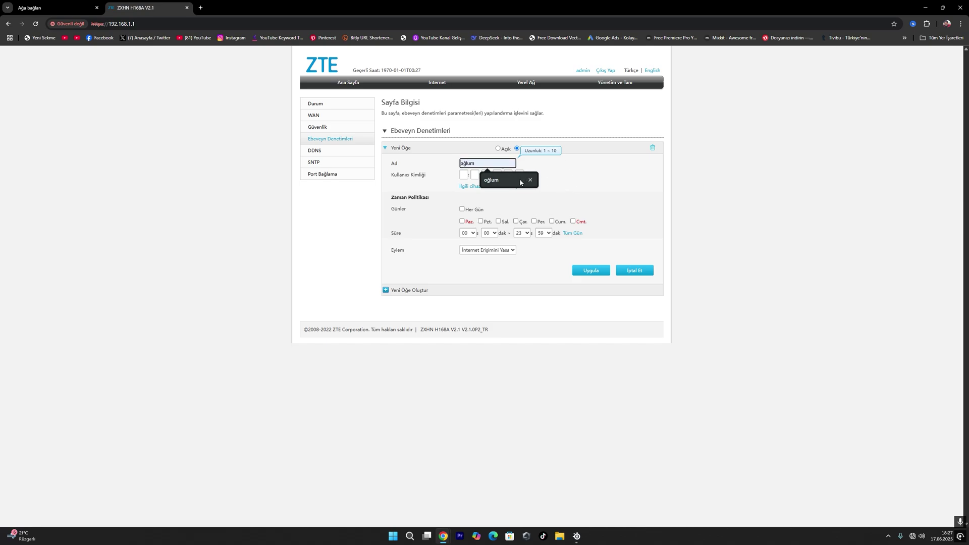
pyautogui.click(514, 180)
pyautogui.click(466, 187)
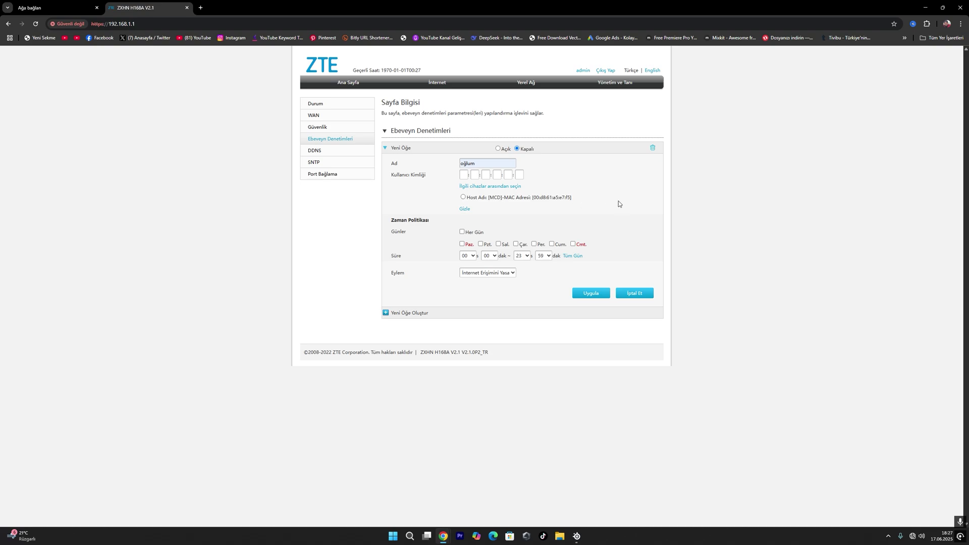
pyautogui.click(464, 197)
pyautogui.click(462, 232)
pyautogui.click(475, 253)
pyautogui.scroll(-1, 467, 343)
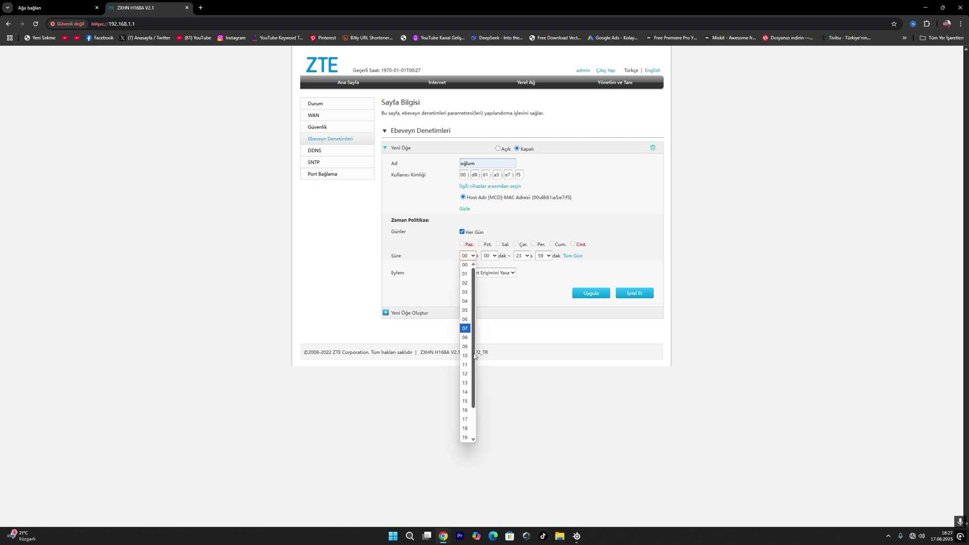
pyautogui.click(466, 365)
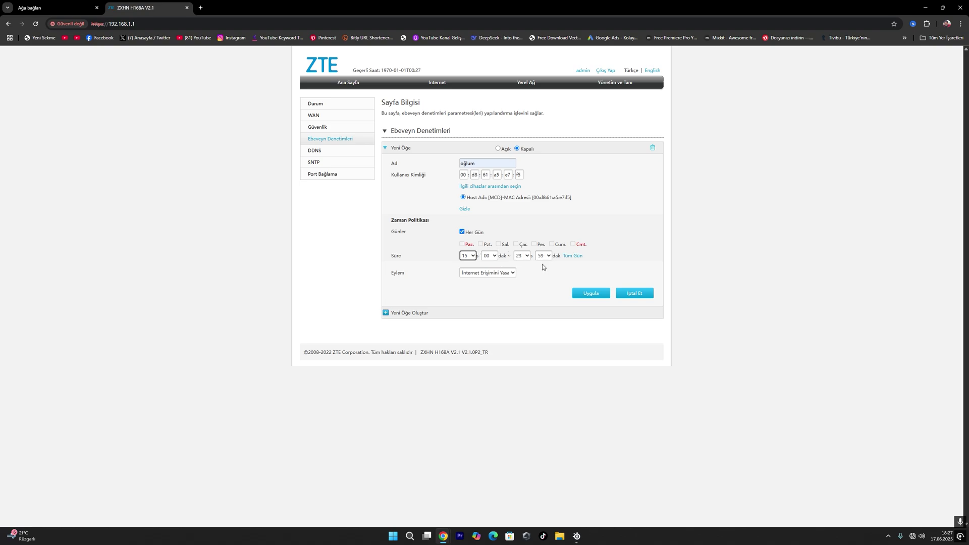
pyautogui.click(528, 255)
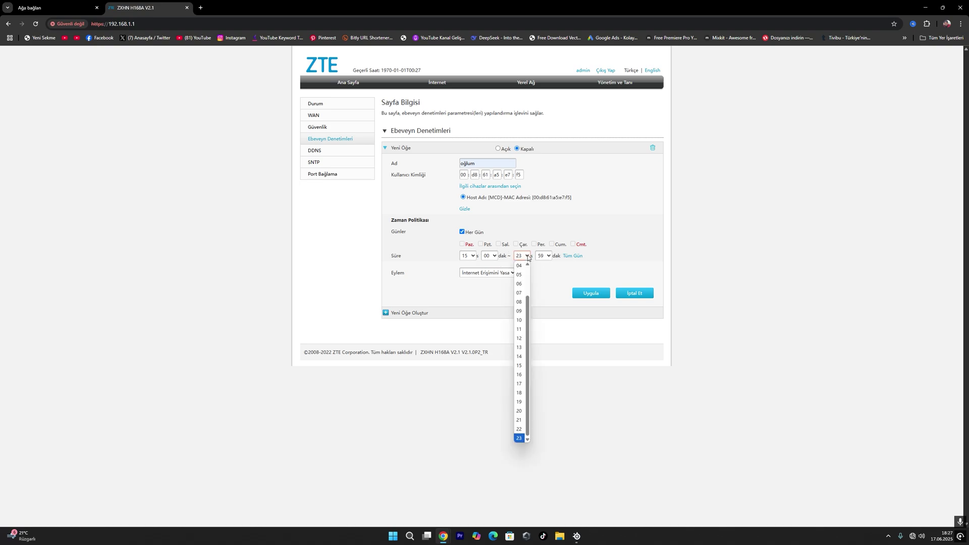
pyautogui.click(520, 409)
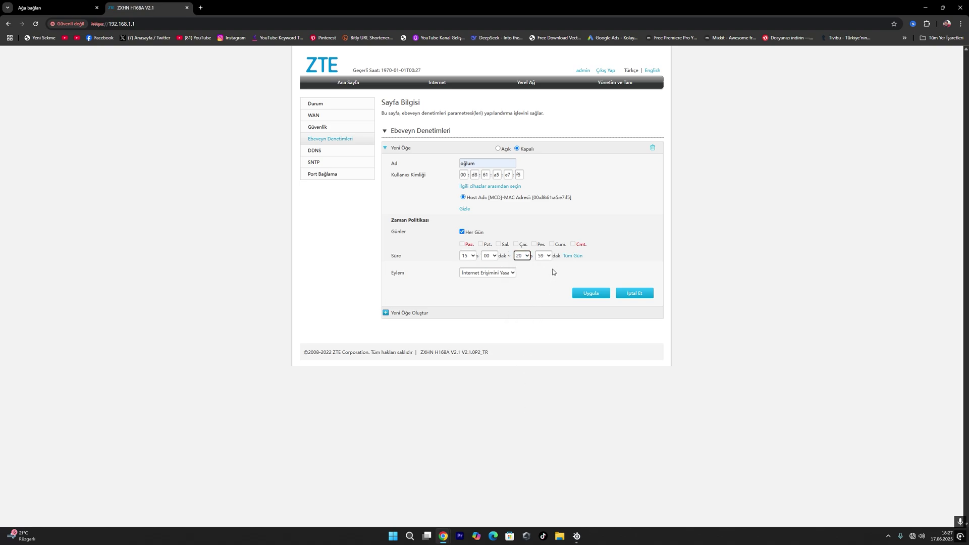
# Step: Check the rule's action options, discard the entry, and reopen Ebeveyn Denetimleri with a blank form
pyautogui.click(509, 274)
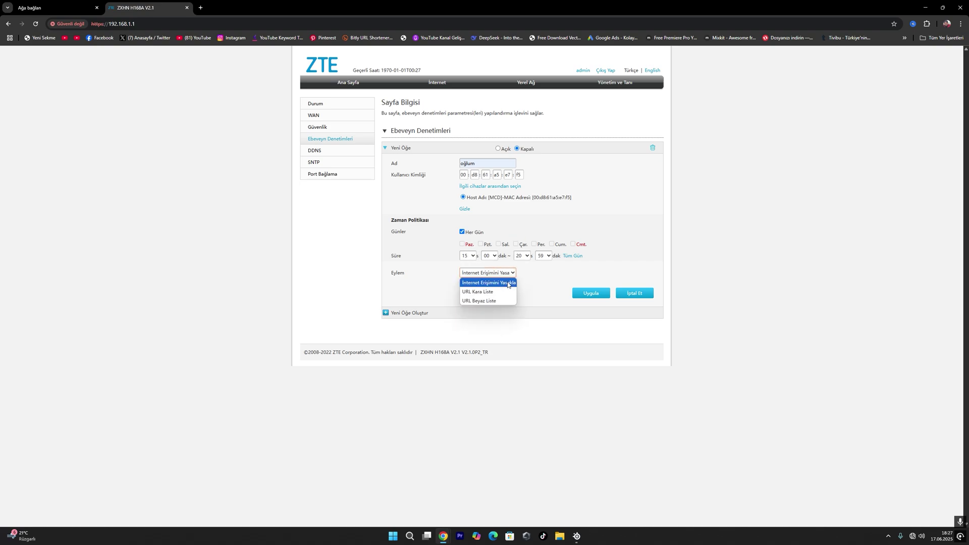
pyautogui.click(530, 281)
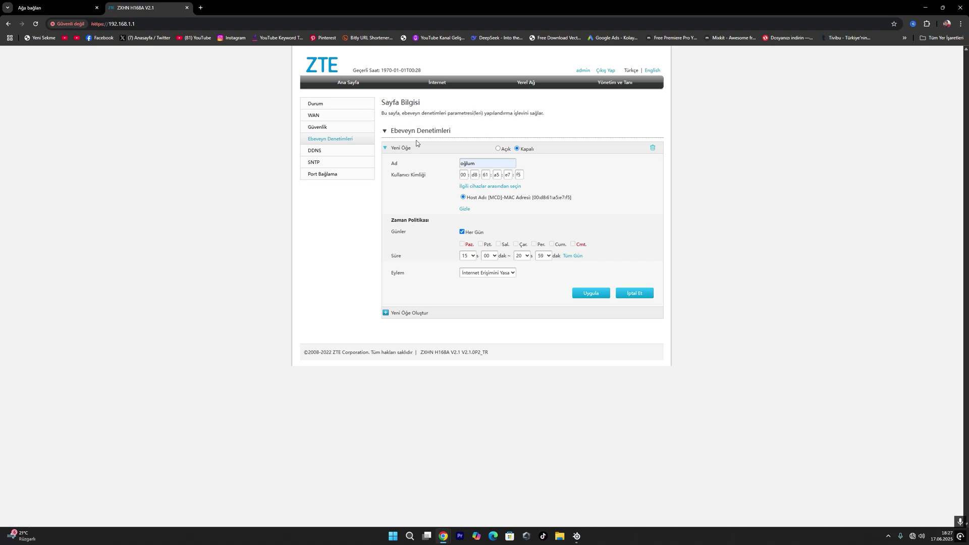
pyautogui.click(385, 148)
pyautogui.click(386, 131)
pyautogui.click(386, 130)
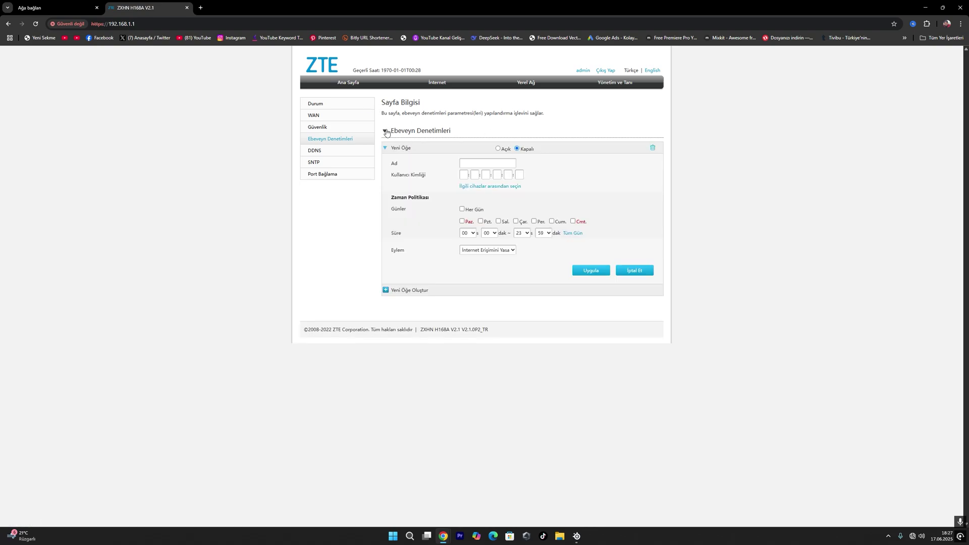
pyautogui.moveTo(388, 152); pyautogui.dragTo(415, 197)
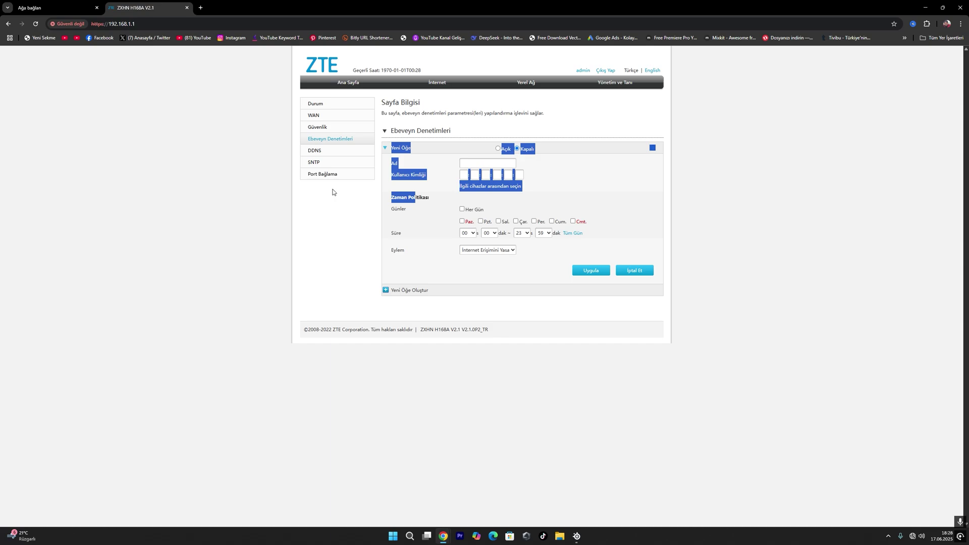
# Step: Review Port Bağlama, expanding the WAN_INTERNET_VD, WAN_INTERNET_AD and Route_3G binding options
pyautogui.click(314, 128)
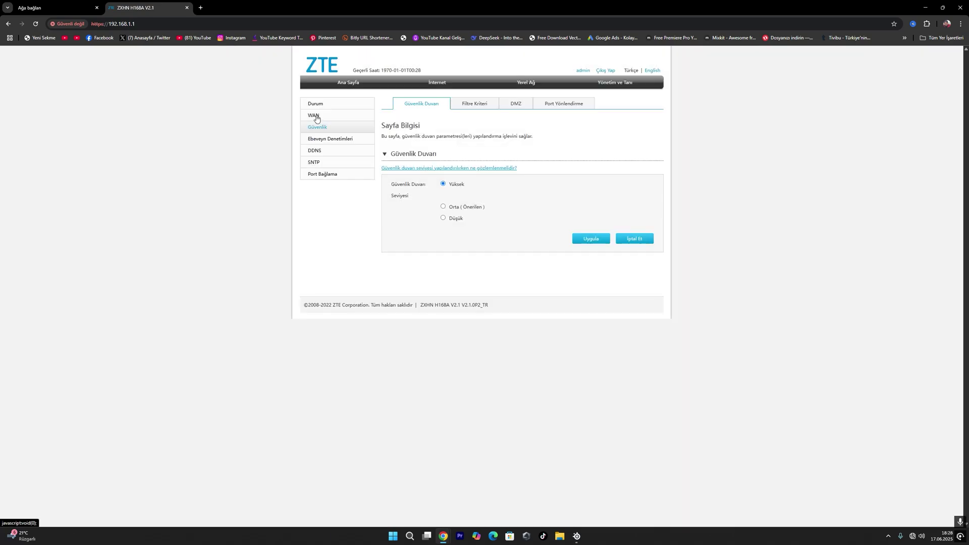
pyautogui.click(315, 117)
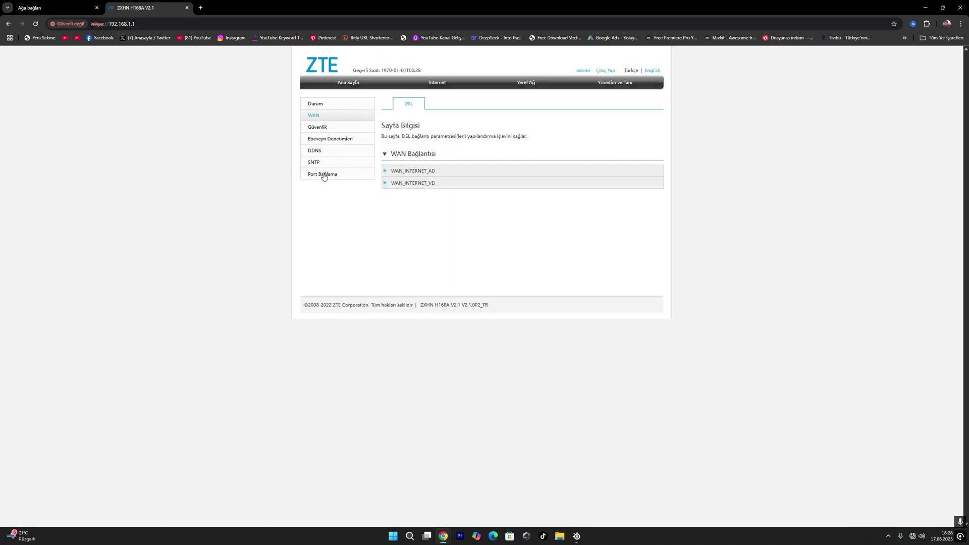
pyautogui.click(324, 176)
pyautogui.click(391, 172)
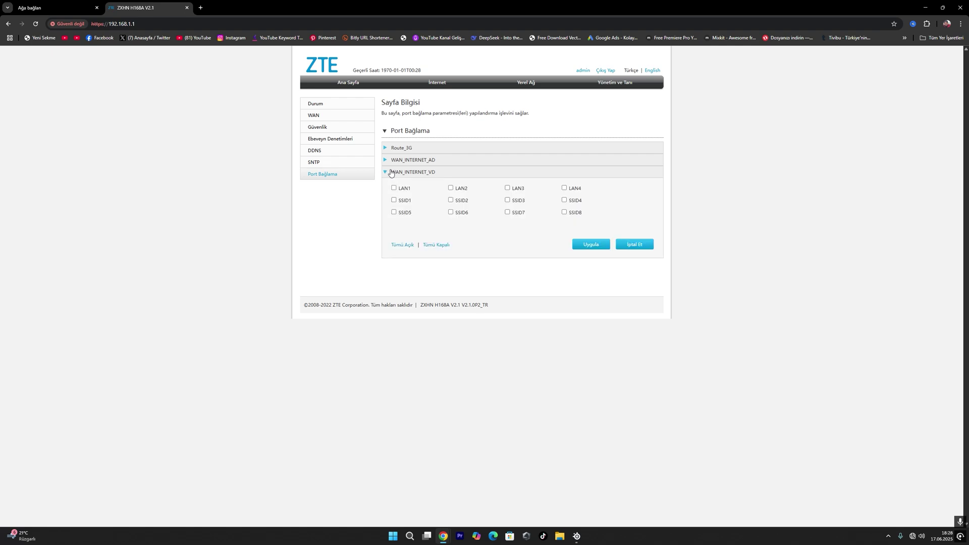
pyautogui.click(385, 160)
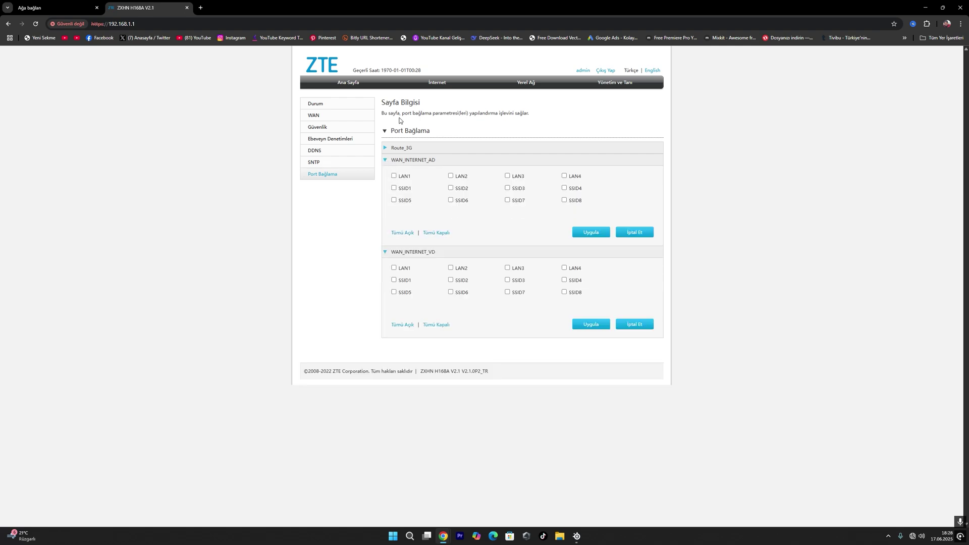
pyautogui.click(389, 148)
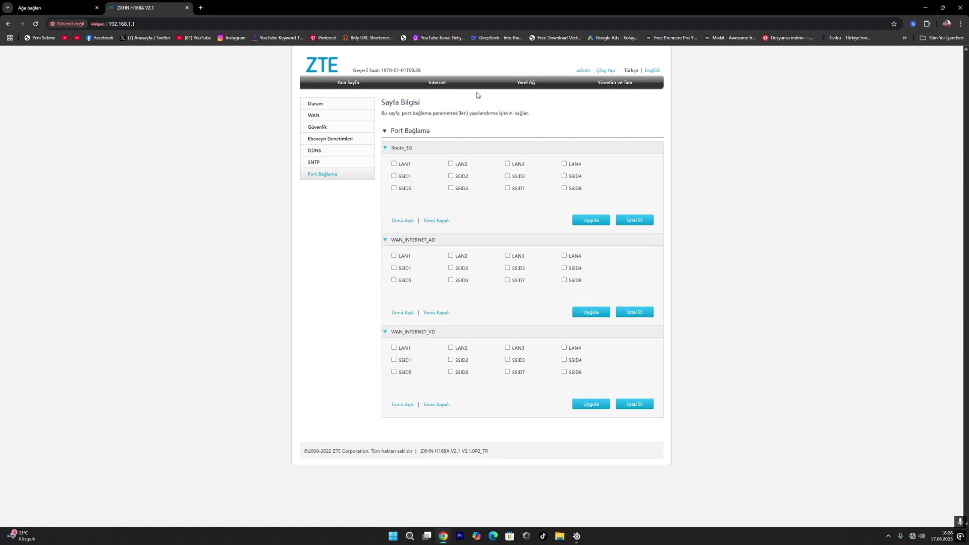
# Step: Browse Yönetim ve Tanı device info, admin password, system, diagnostics, ARP and MAC tables, then Internet status
pyautogui.click(613, 85)
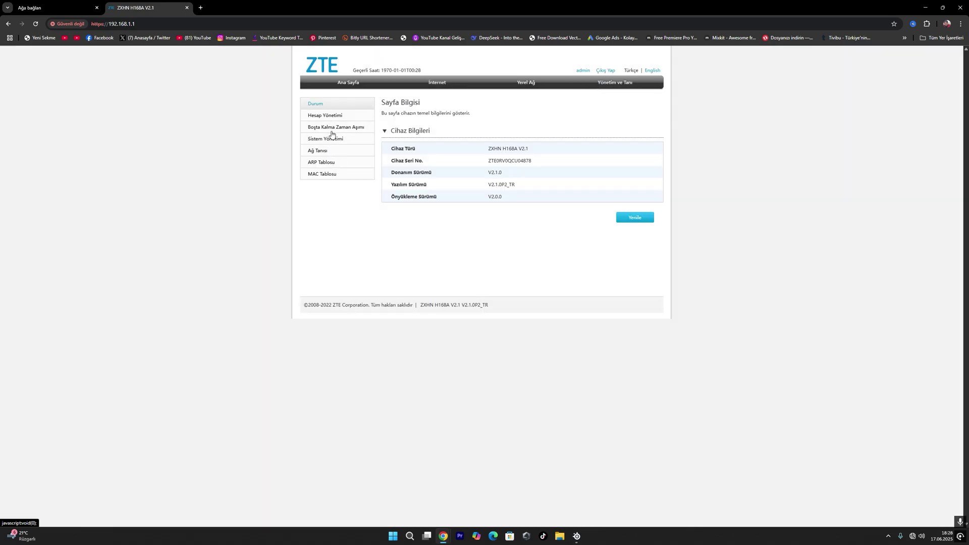
pyautogui.click(324, 117)
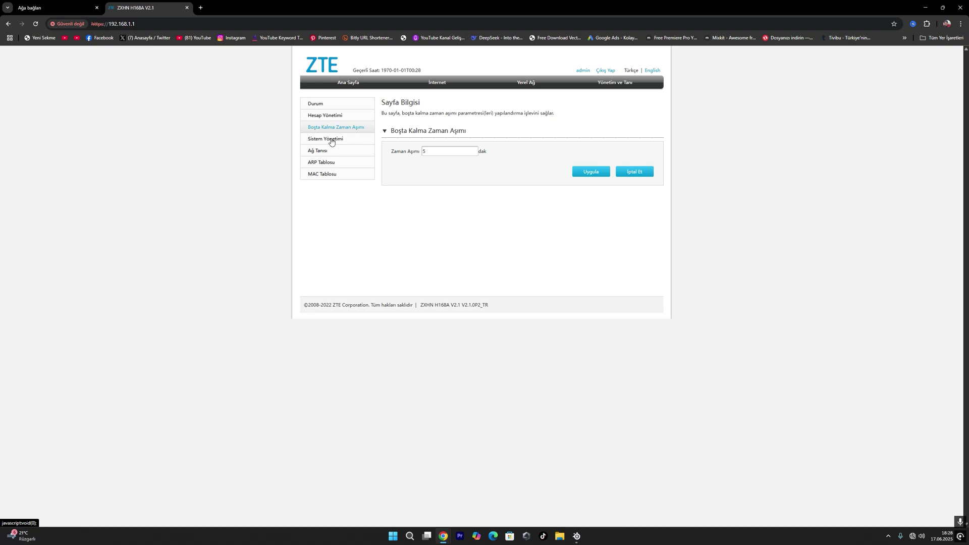
pyautogui.click(326, 139)
pyautogui.click(327, 150)
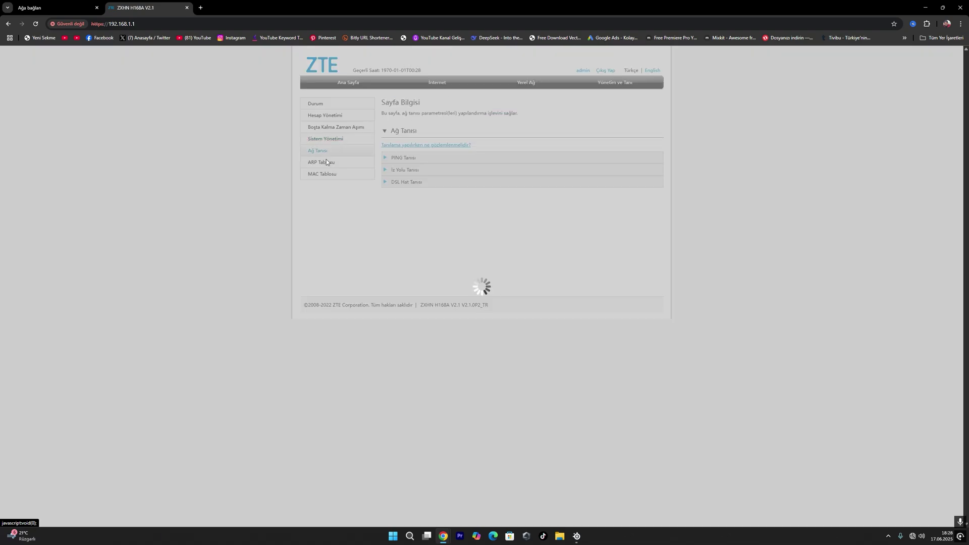
pyautogui.click(320, 166)
pyautogui.click(324, 178)
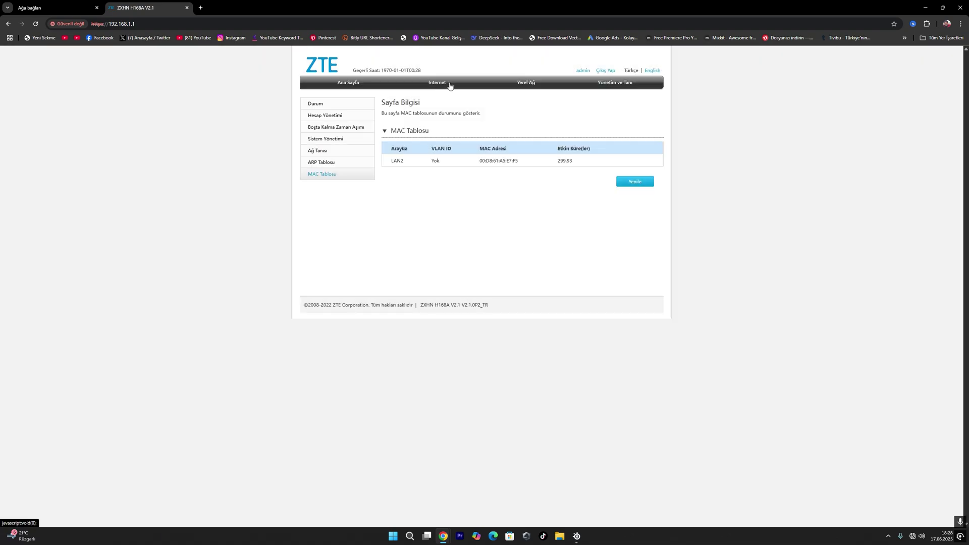
pyautogui.click(449, 85)
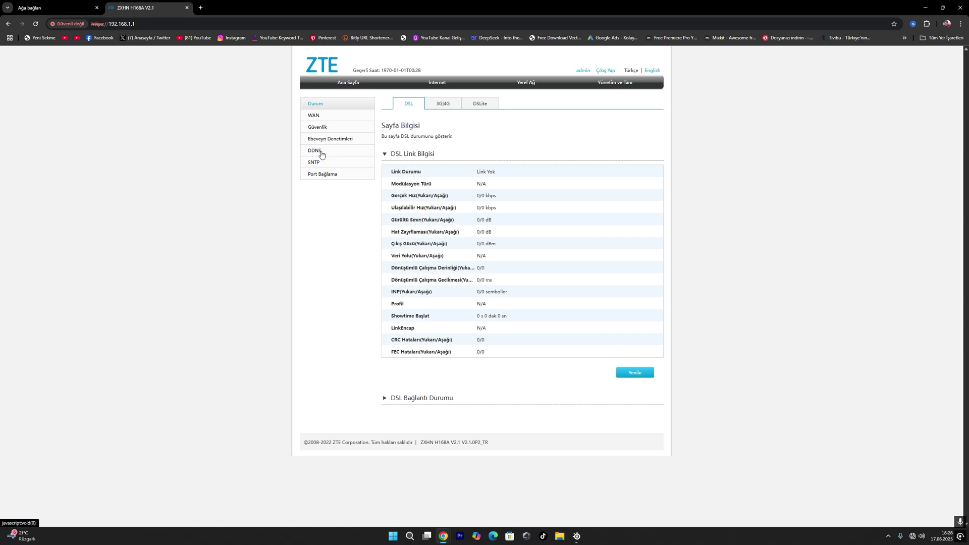
# Step: Check 3G|4G and DSLite status, then open Güvenlik > Filtre Kriteri with MAC filter on Kara Liste
pyautogui.click(439, 108)
pyautogui.click(472, 107)
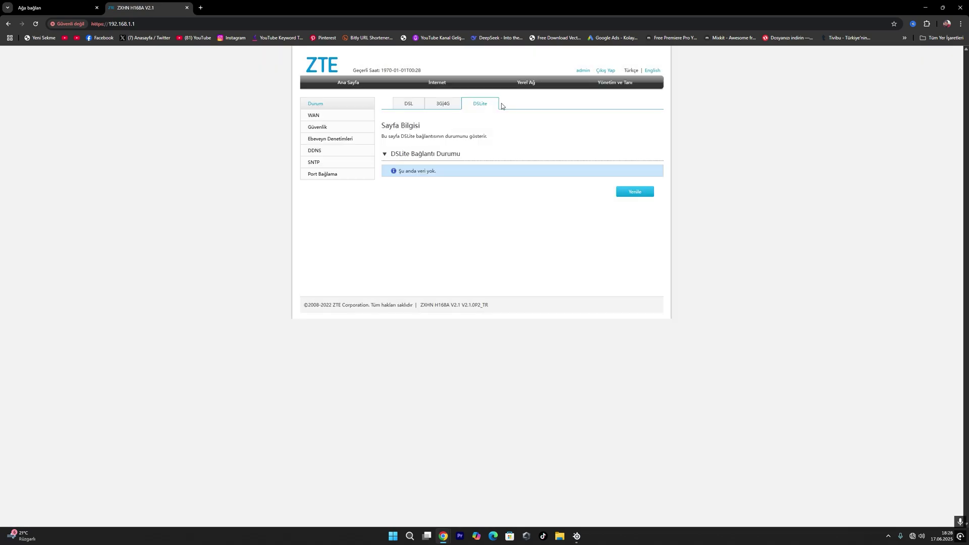
pyautogui.click(327, 129)
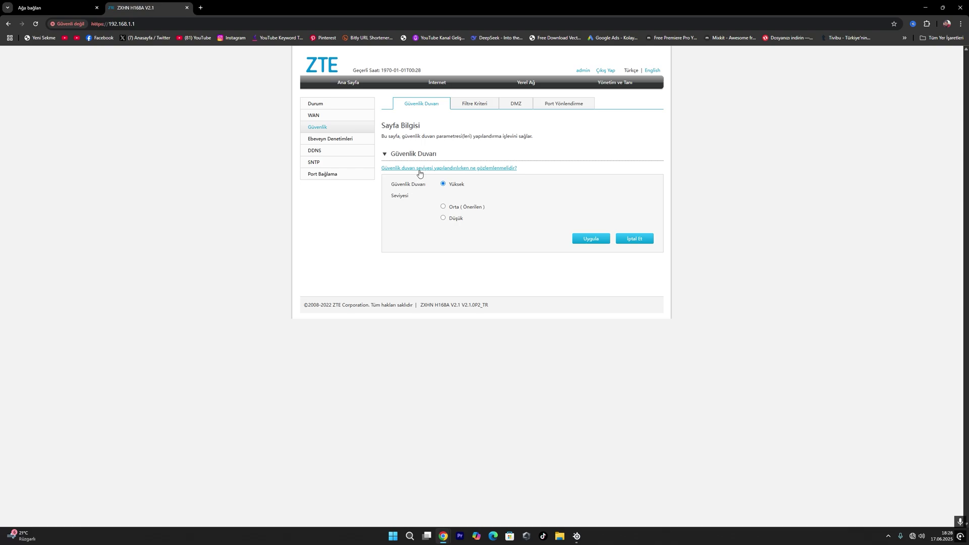
pyautogui.click(473, 105)
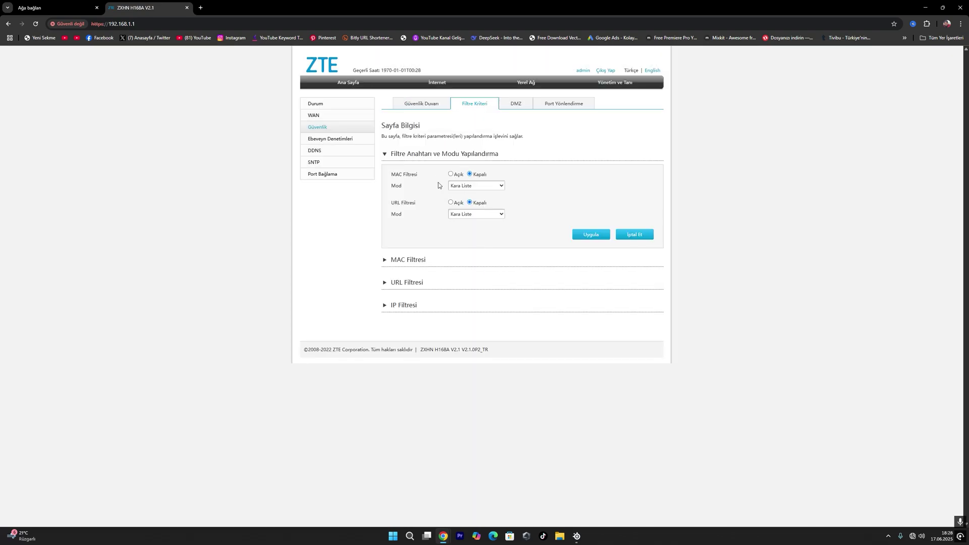
pyautogui.click(499, 186)
pyautogui.click(500, 186)
pyautogui.click(386, 260)
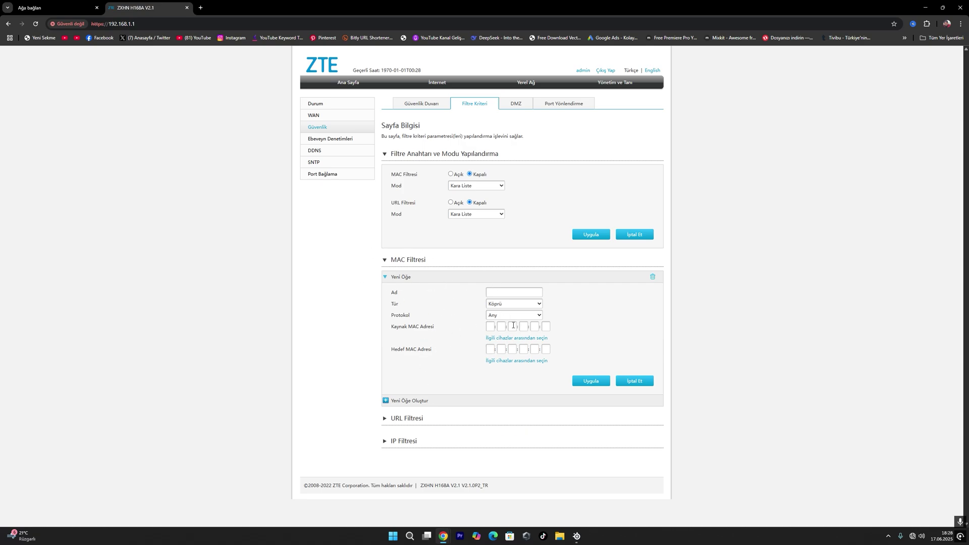
# Step: Start a new URL filter entry, expand the IP filters, then view the DMZ and Port Yönlendirme pages
pyautogui.click(394, 423)
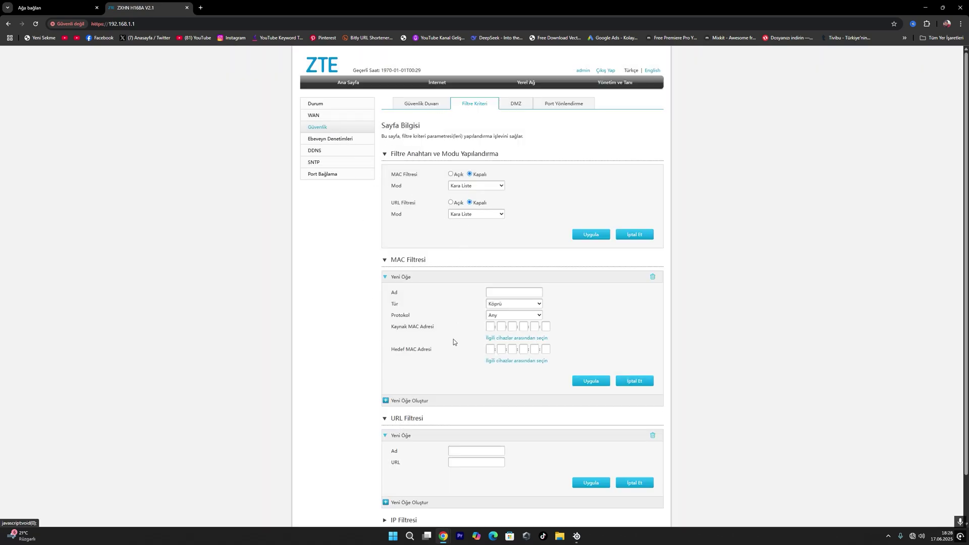
pyautogui.scroll(-1, 428, 429)
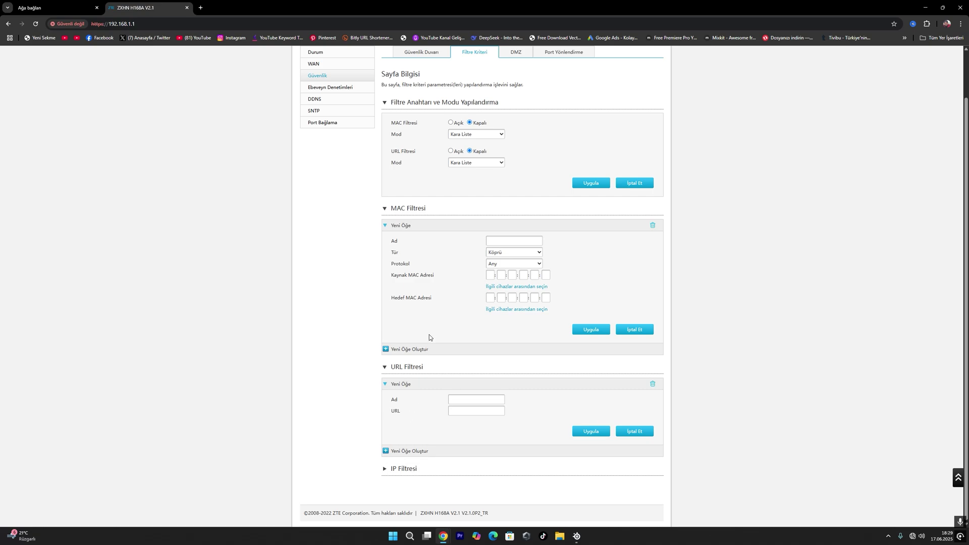
pyautogui.click(465, 399)
pyautogui.click(473, 413)
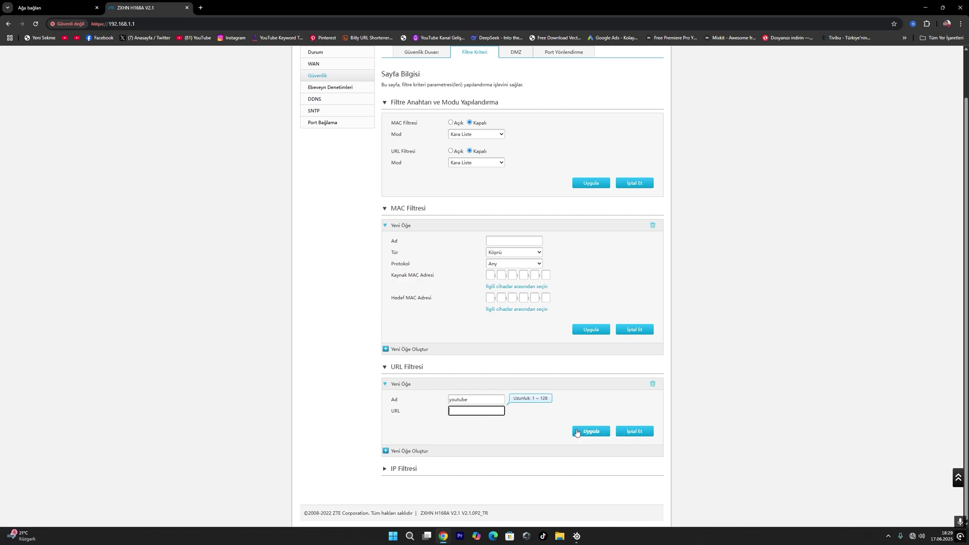
pyautogui.click(403, 468)
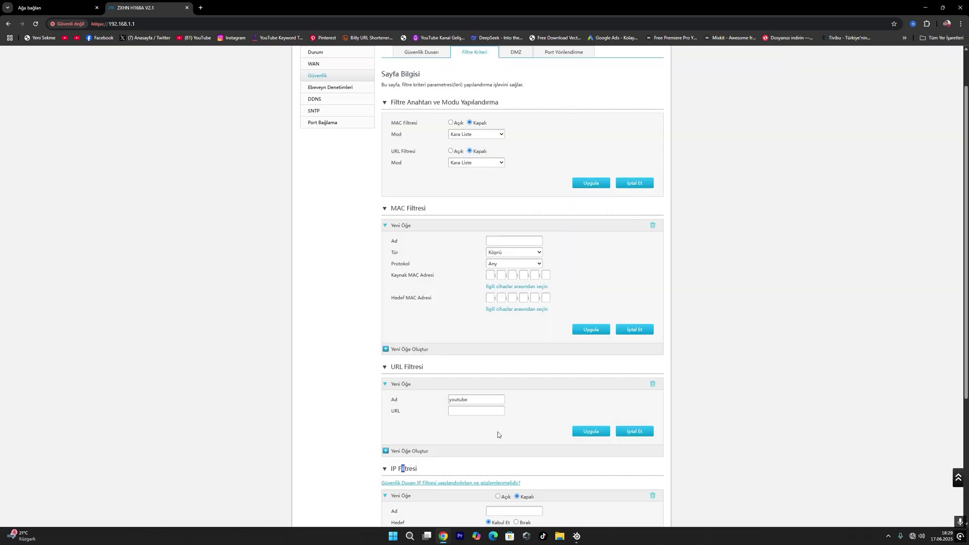
pyautogui.scroll(-3, 390, 399)
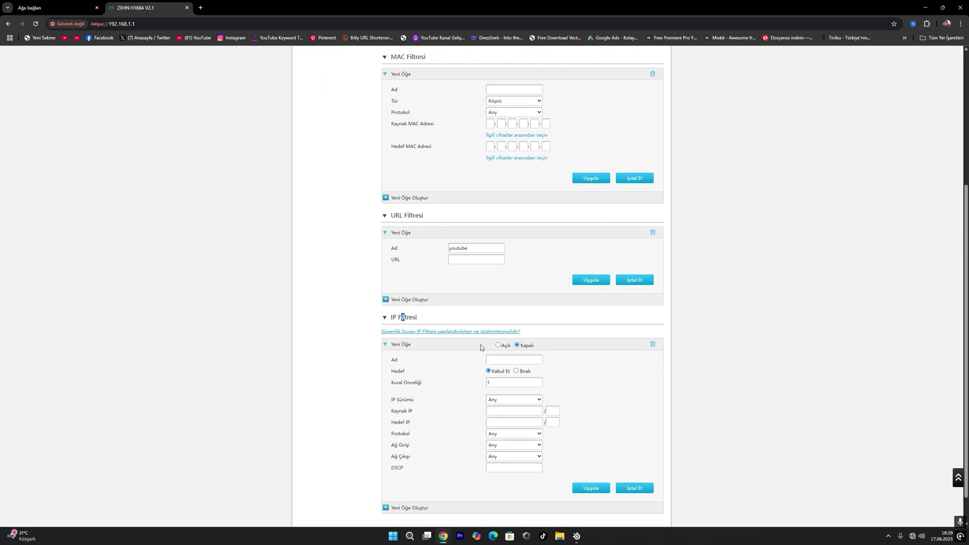
pyautogui.scroll(5, 480, 344)
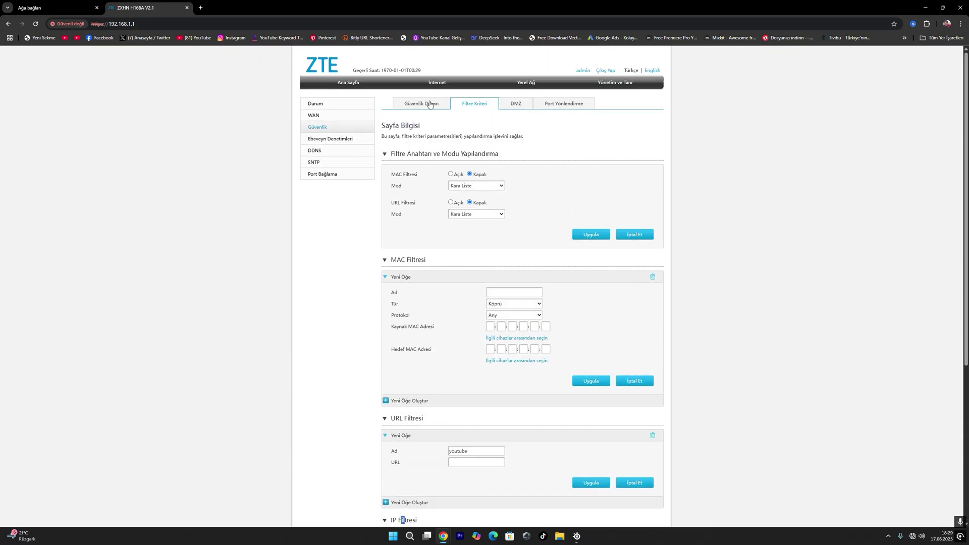
pyautogui.click(520, 106)
pyautogui.click(559, 104)
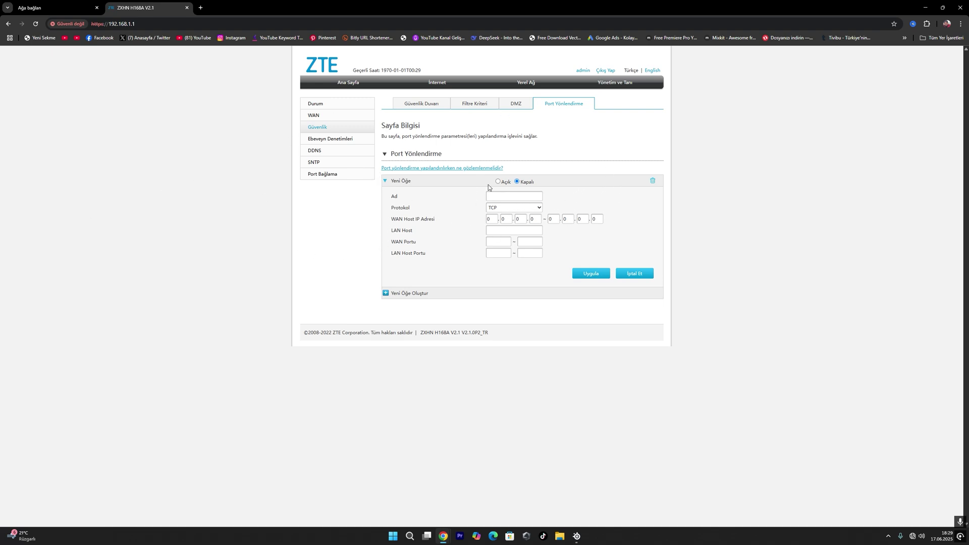
# Step: Keep TCP as the port-forwarding protocol, then return via Ana Sayfa to the Internet status page
pyautogui.click(509, 211)
pyautogui.click(472, 196)
pyautogui.click(511, 197)
pyautogui.click(344, 77)
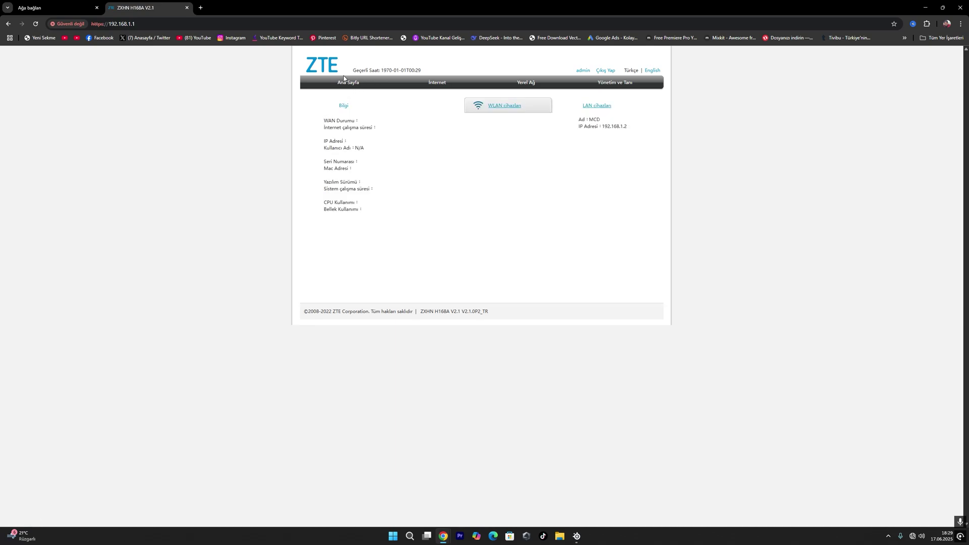
pyautogui.click(440, 84)
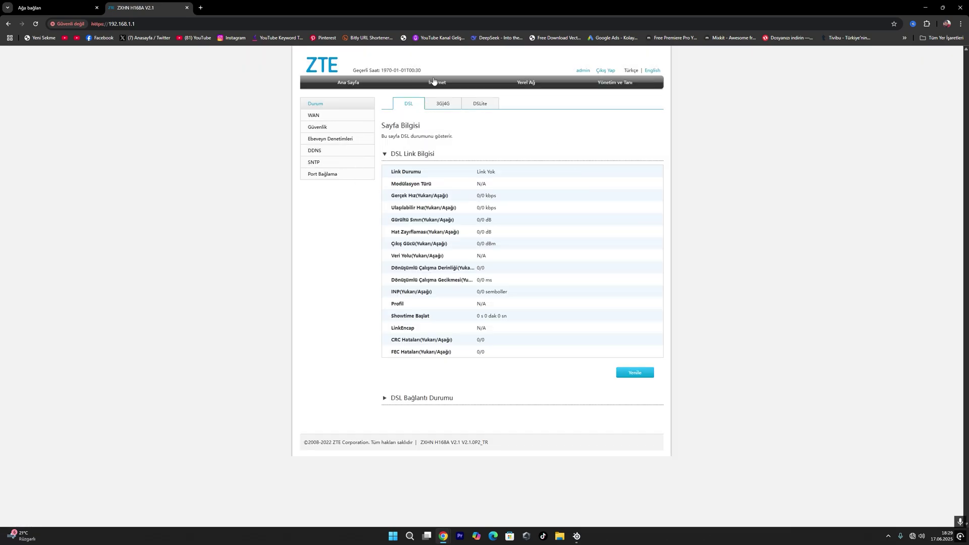
# Step: Review the DSL link details, highlighting the Ulaşılabilir Hız value and expanding the connection status
pyautogui.moveTo(441, 154); pyautogui.dragTo(482, 352)
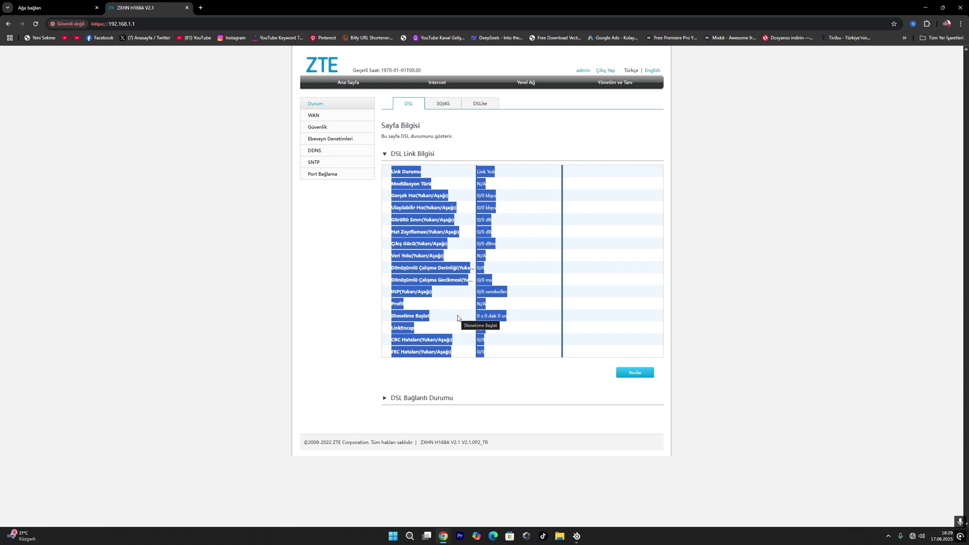
pyautogui.click(485, 229)
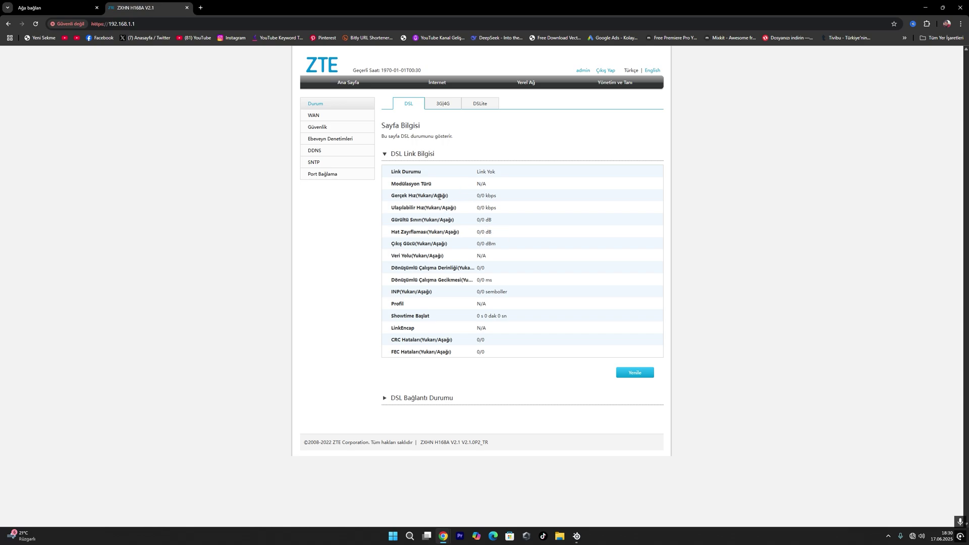
pyautogui.moveTo(440, 197); pyautogui.dragTo(481, 233)
pyautogui.click(409, 398)
pyautogui.scroll(-4, 488, 318)
pyautogui.scroll(5, 488, 318)
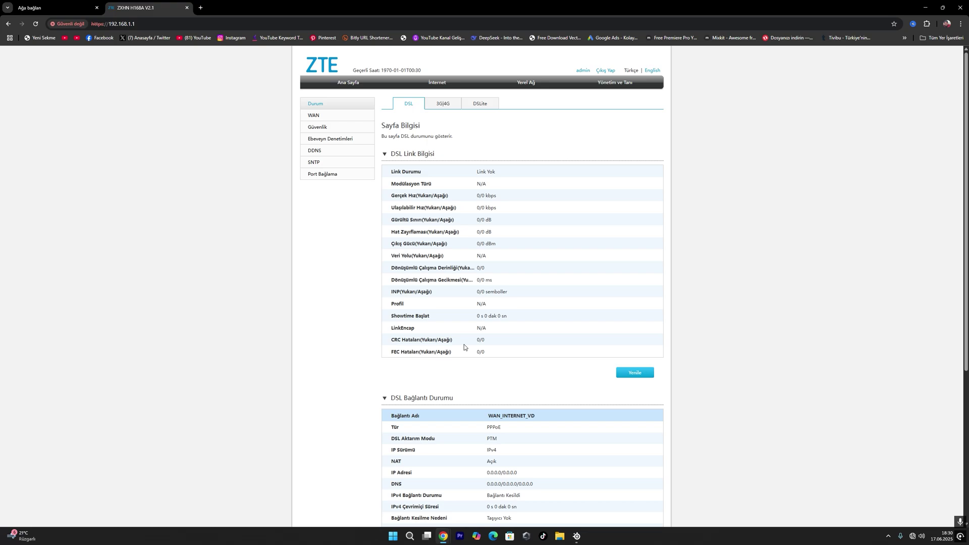
pyautogui.scroll(-3, 363, 250)
pyautogui.scroll(3, 469, 313)
# Step: Browse Yönetim ve Tanı, Yerel Ağ and Ana Sayfa, then bring up the WAN connection settings
pyautogui.click(622, 85)
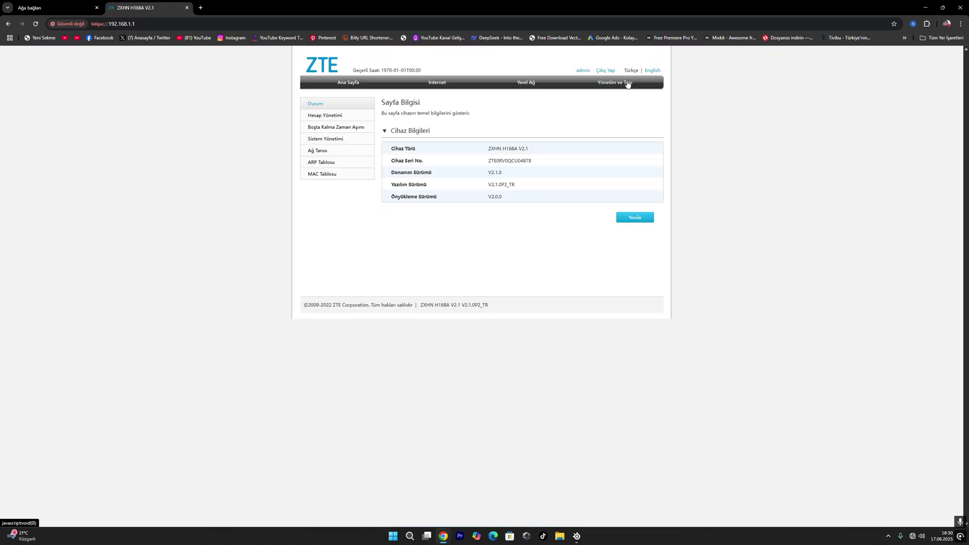
pyautogui.click(525, 82)
pyautogui.click(435, 85)
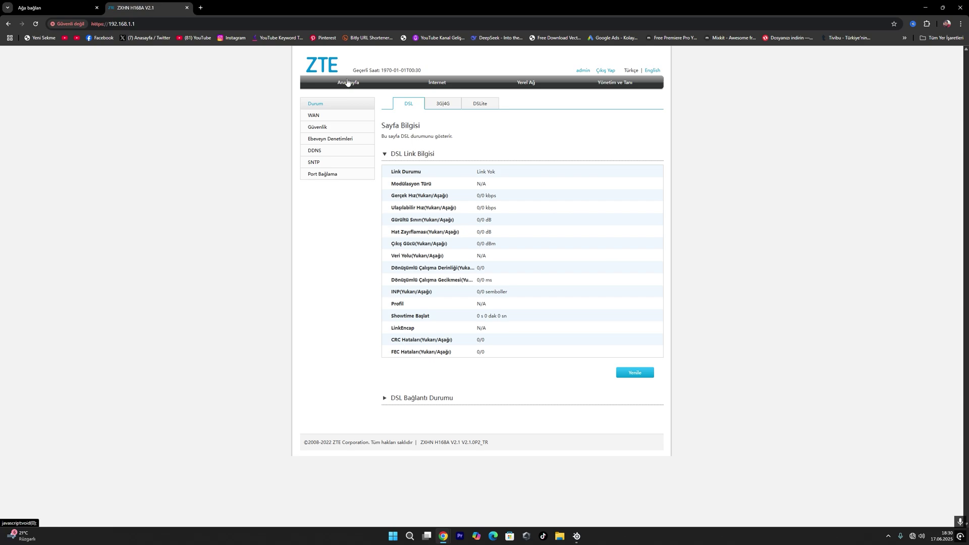
pyautogui.click(347, 84)
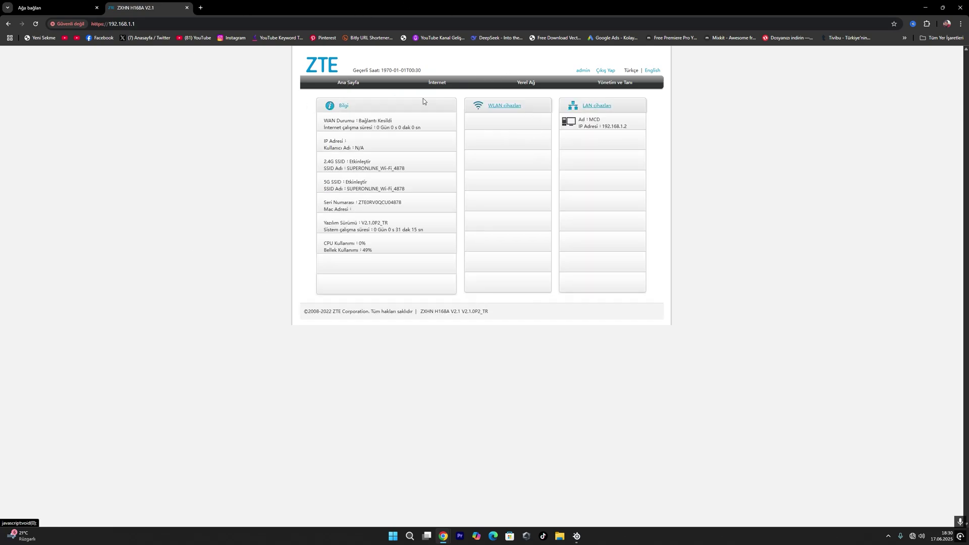
pyautogui.click(439, 85)
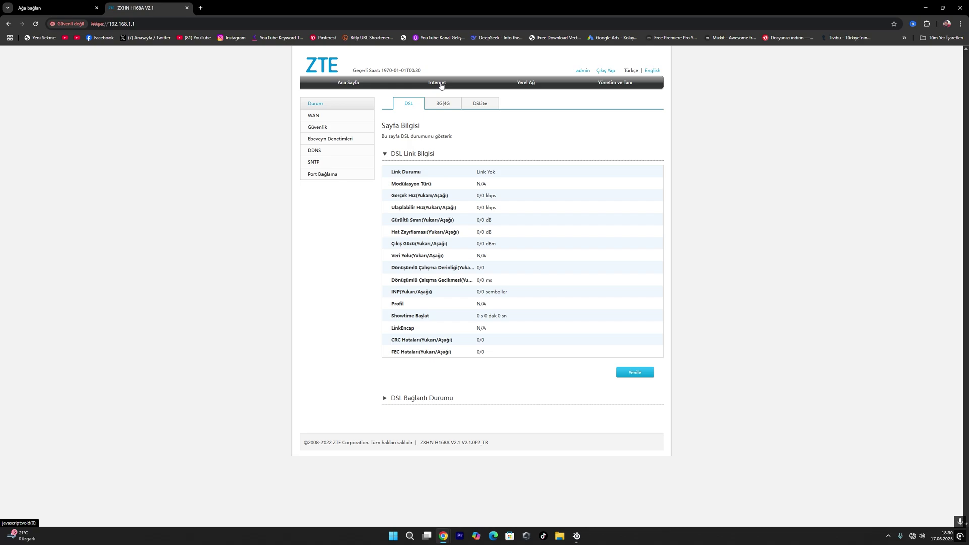
pyautogui.click(326, 116)
# Step: Reveal the WAN_INTERNET_AD and WAN_INTERNET_VD usernames and passwords, then view Yerel Ağ status
pyautogui.click(385, 171)
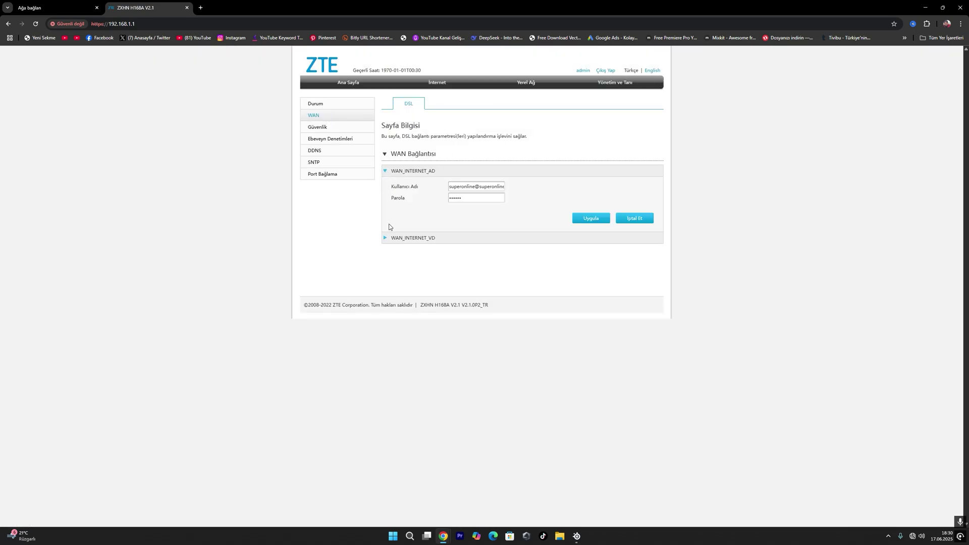
pyautogui.click(392, 237)
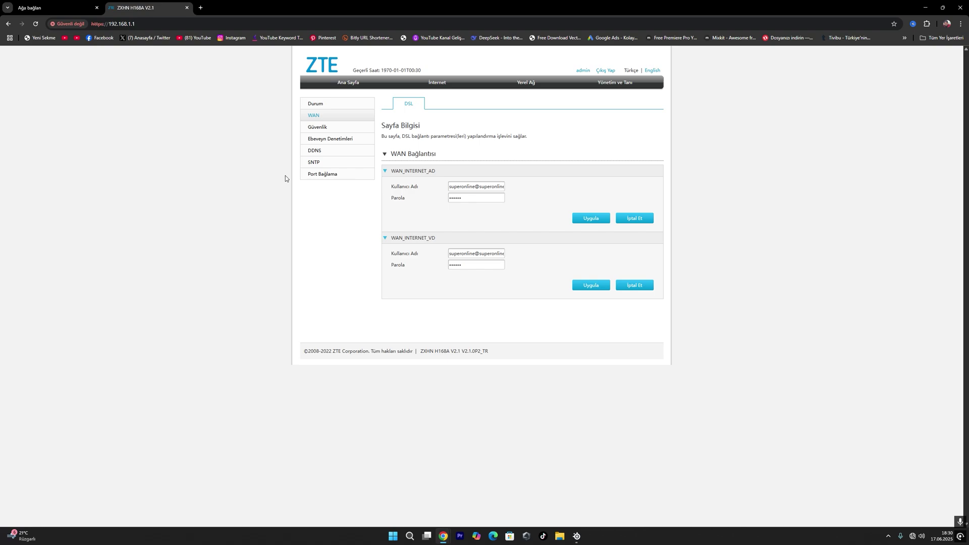
pyautogui.click(527, 85)
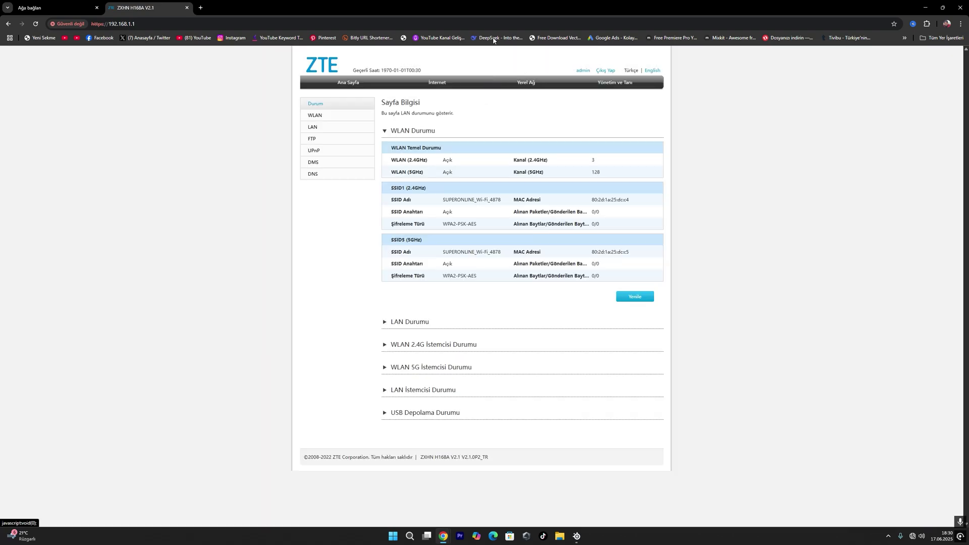
# Step: Inspect the WLAN SSID configuration, selecting the network name and showing the Wi-Fi password
pyautogui.click(337, 115)
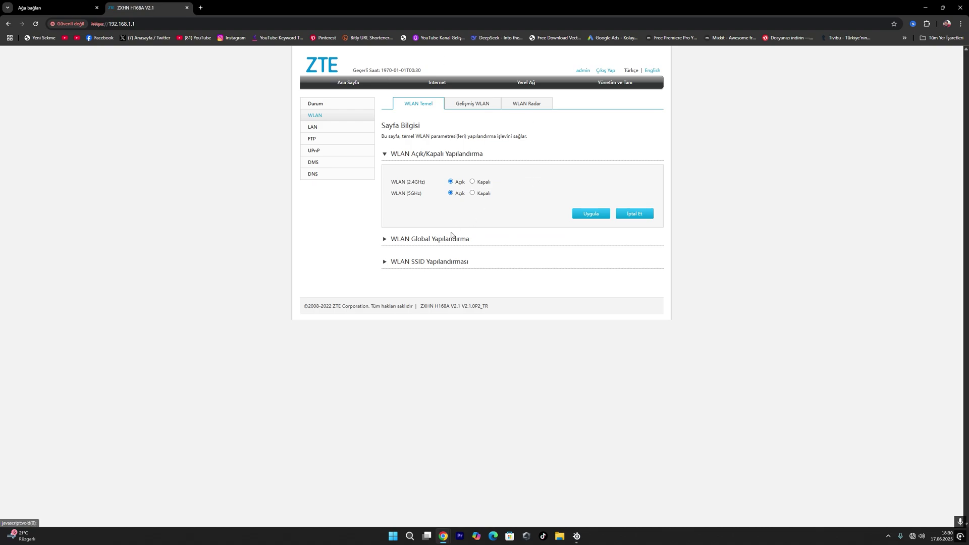
pyautogui.click(425, 265)
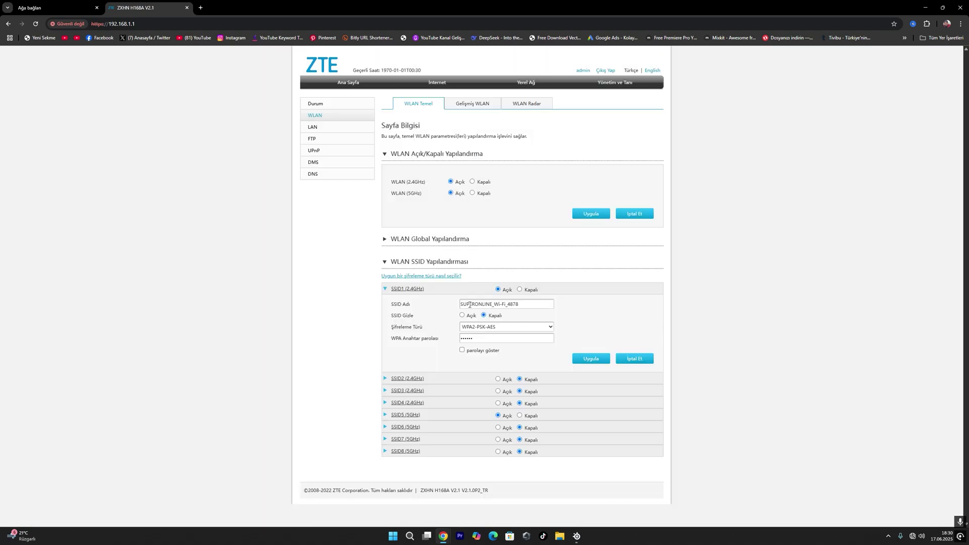
pyautogui.moveTo(540, 304); pyautogui.dragTo(414, 302)
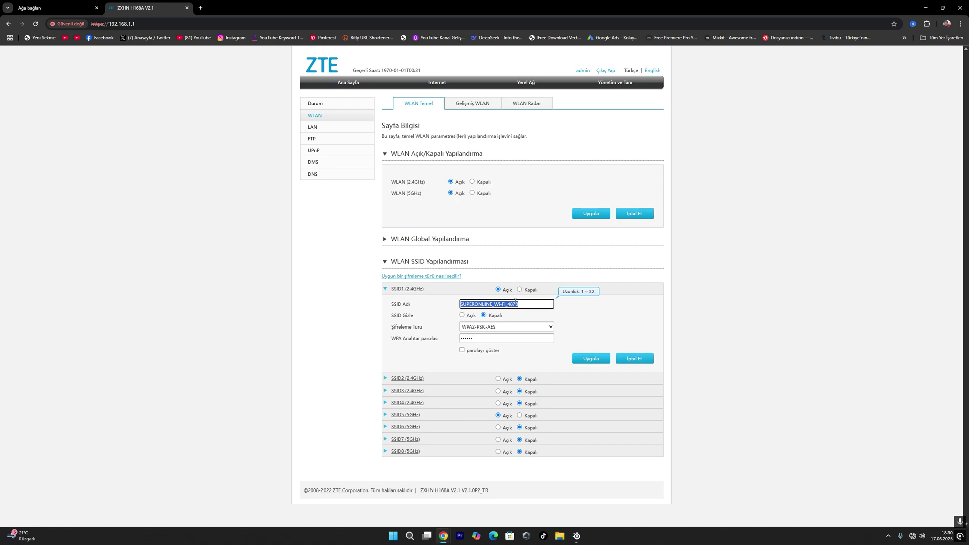
pyautogui.click(463, 350)
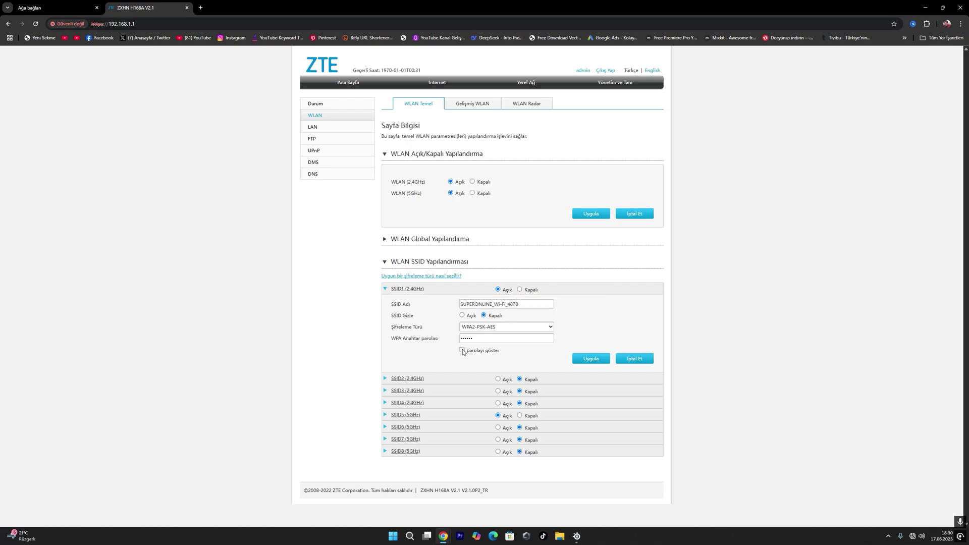
pyautogui.click(494, 340)
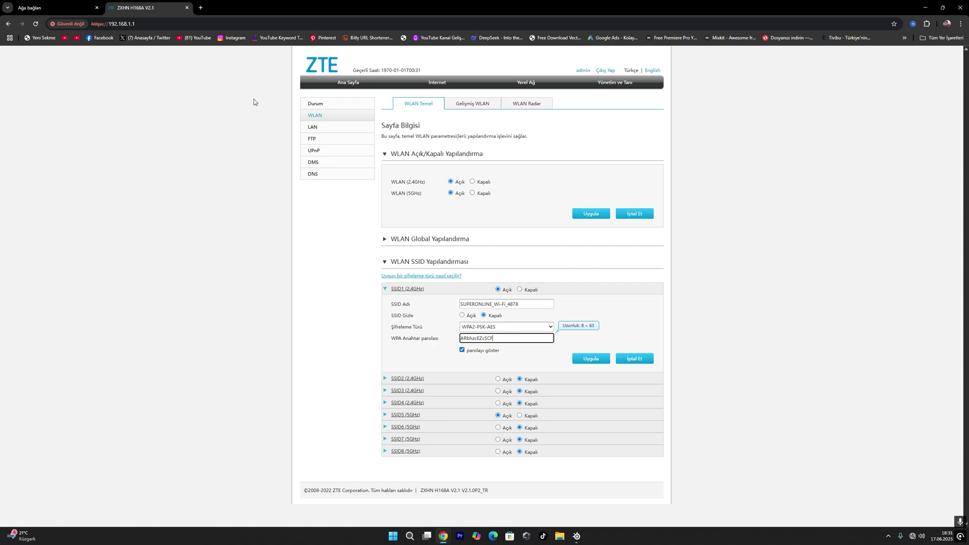
# Step: Look over the Gelişmiş WLAN and WLAN Radar pages, then return to İnternet status
pyautogui.click(493, 101)
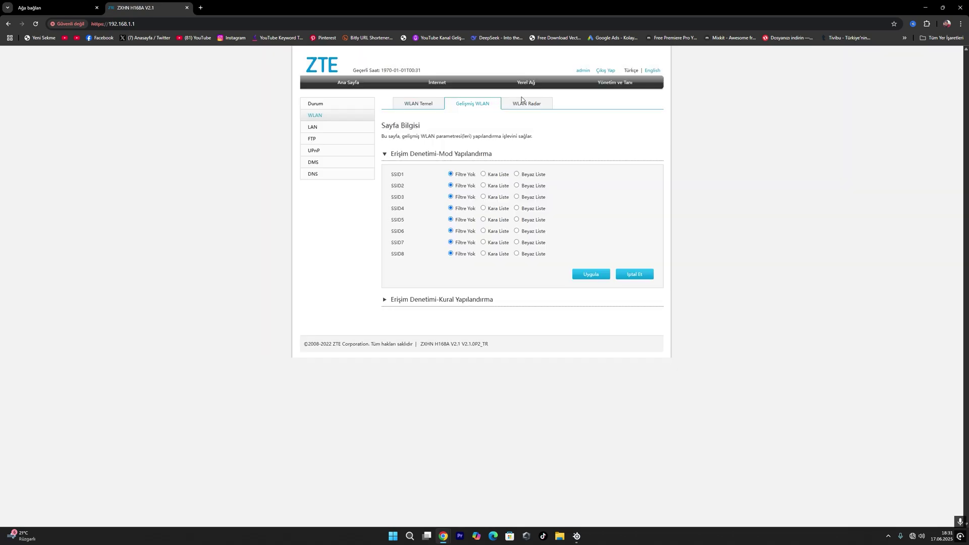
pyautogui.click(523, 99)
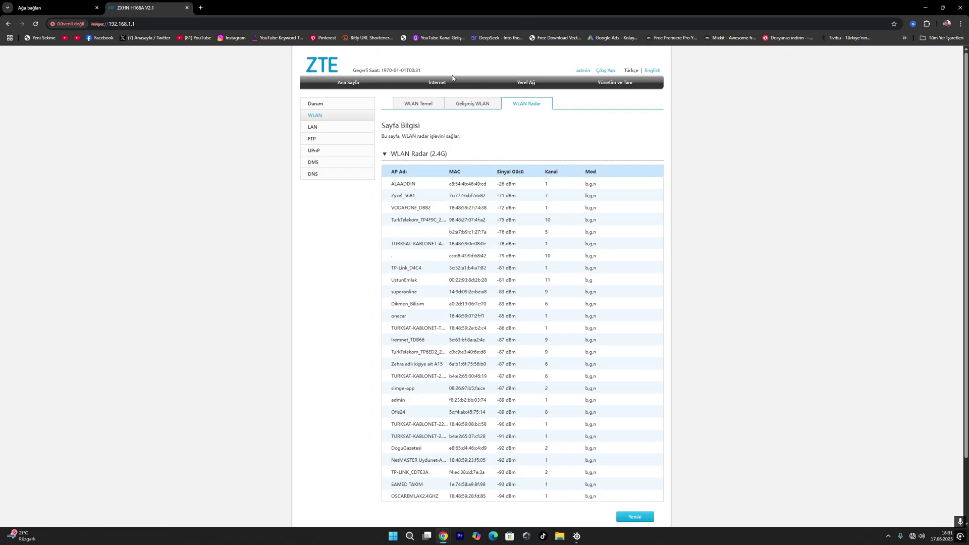
pyautogui.click(436, 86)
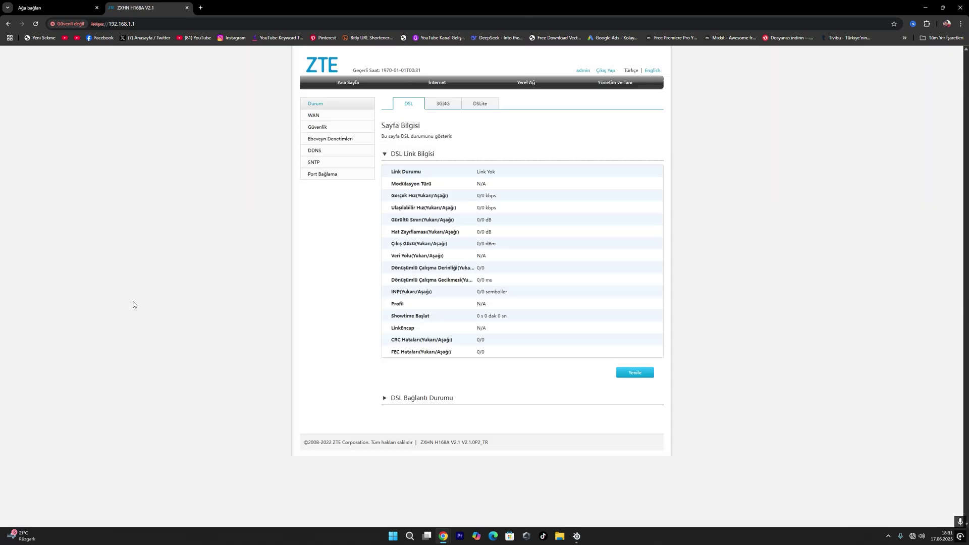
# Step: Add parental-control entry 'oğlum' for device MCD, every day, blocking Internet access
pyautogui.click(346, 138)
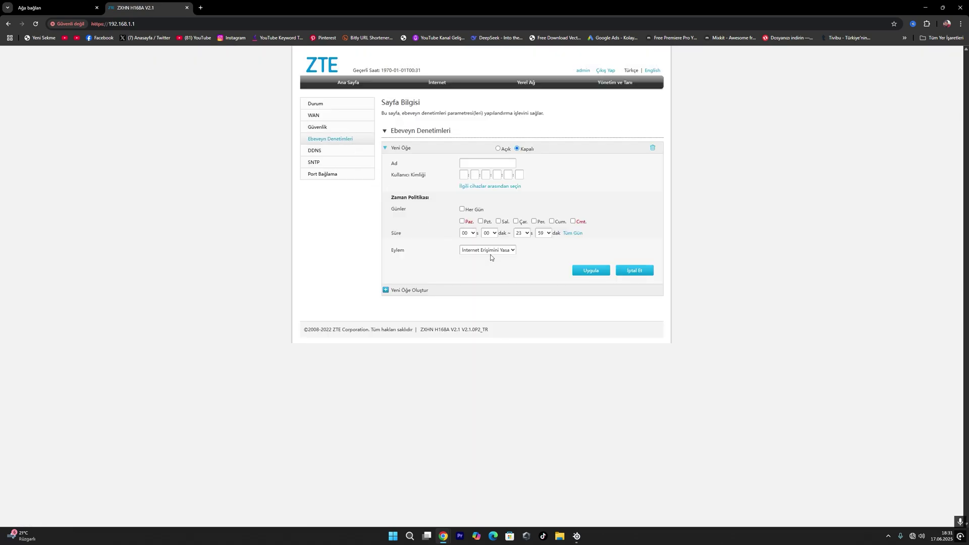
pyautogui.click(470, 164)
pyautogui.write('oğlum')
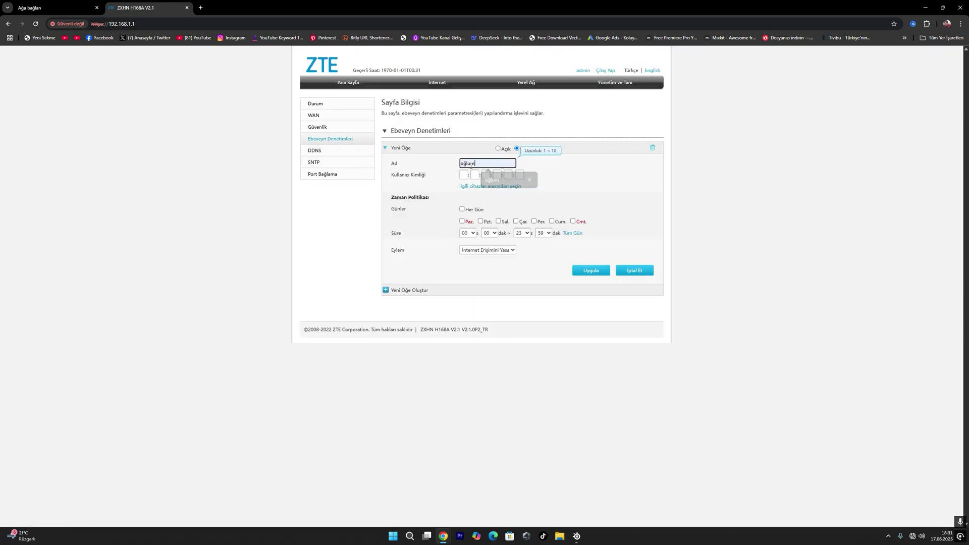
pyautogui.click(511, 189)
pyautogui.click(463, 198)
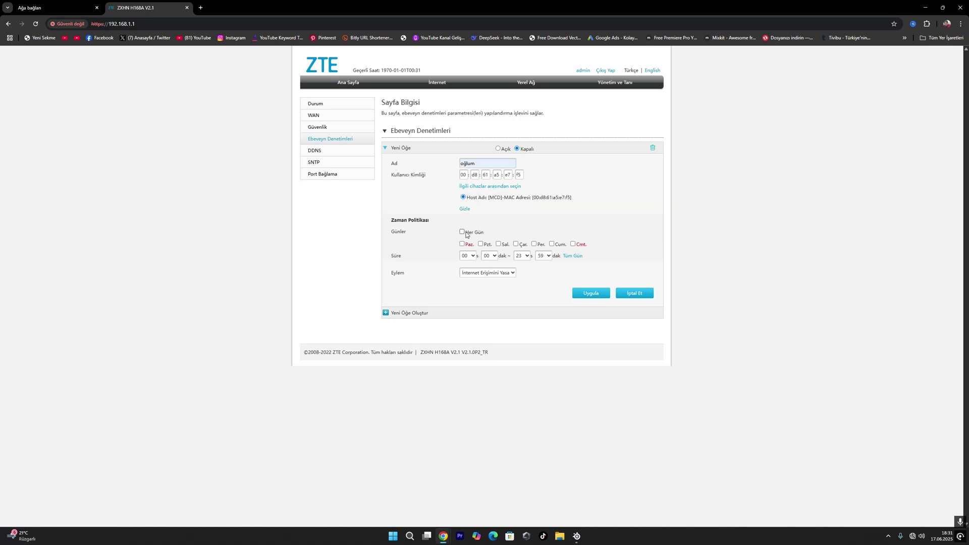
pyautogui.click(462, 232)
pyautogui.click(513, 273)
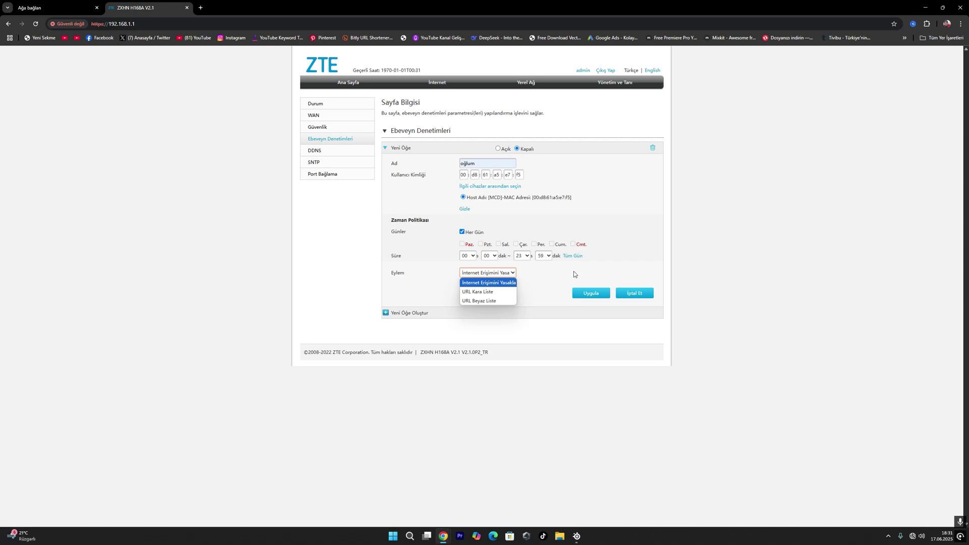
pyautogui.click(575, 274)
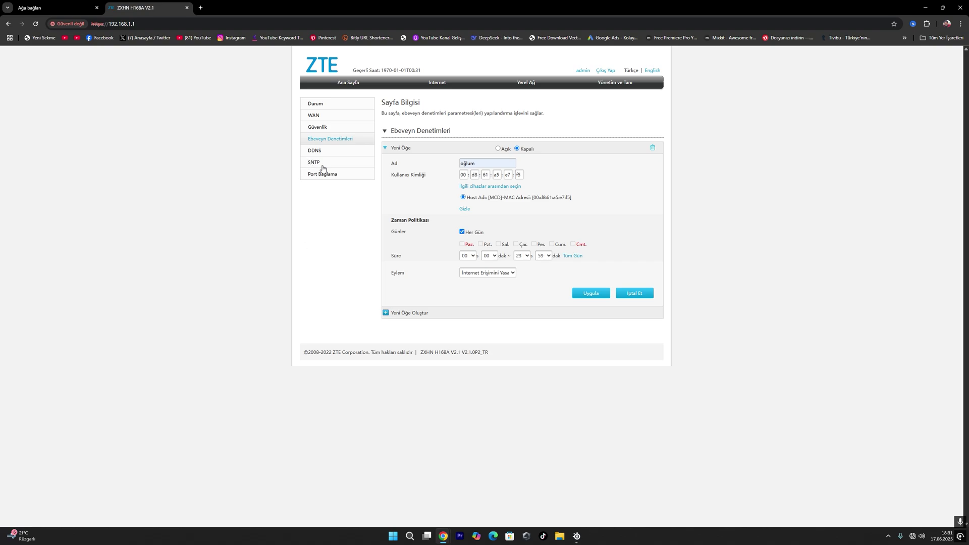
pyautogui.click(320, 129)
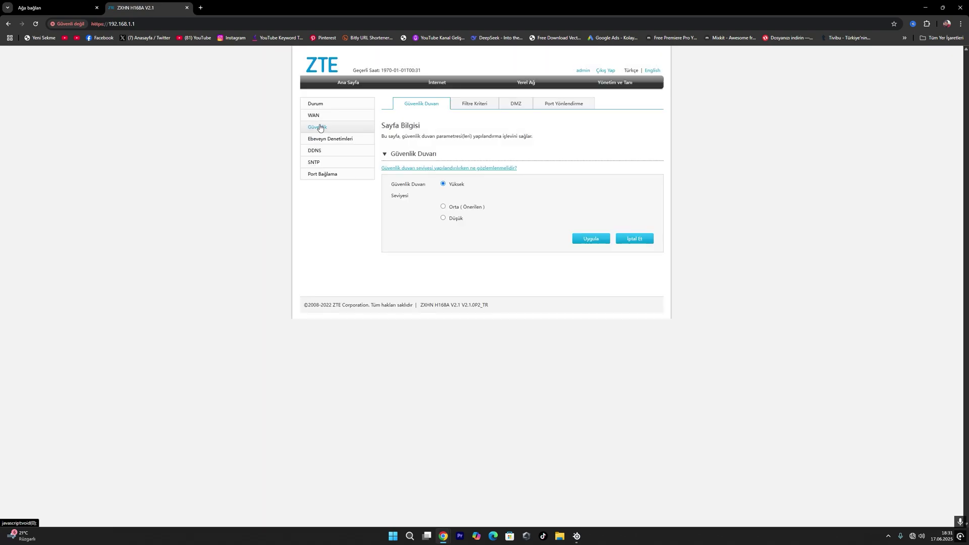
# Step: Go to Filtre Kriteri, expand URL Filtresi and start a new URL filter entry's Ad field
pyautogui.click(319, 123)
pyautogui.click(488, 103)
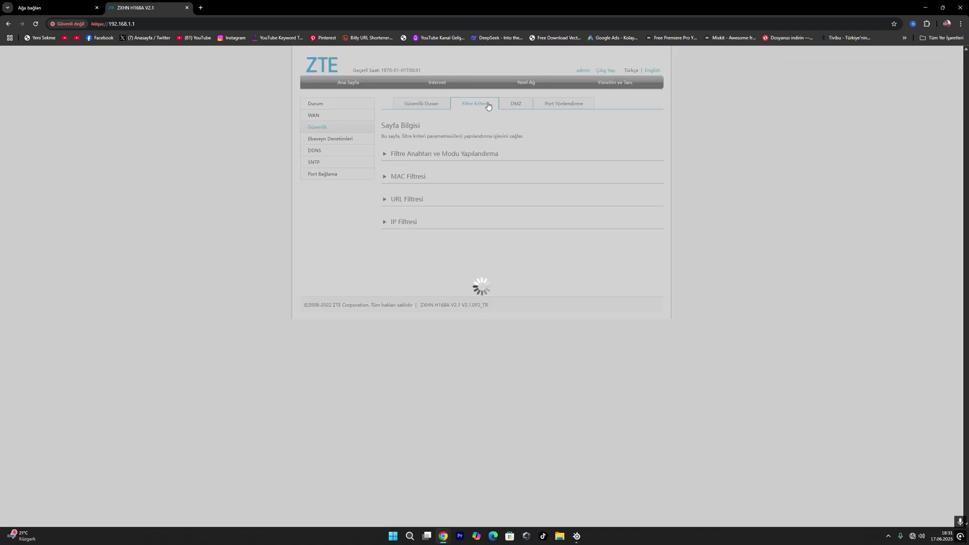
pyautogui.moveTo(544, 97); pyautogui.dragTo(488, 111)
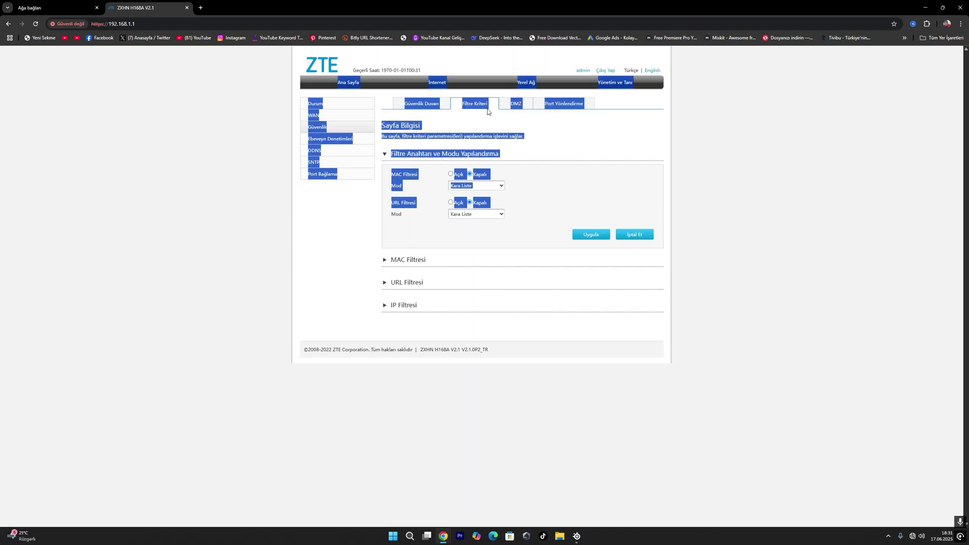
pyautogui.click(525, 125)
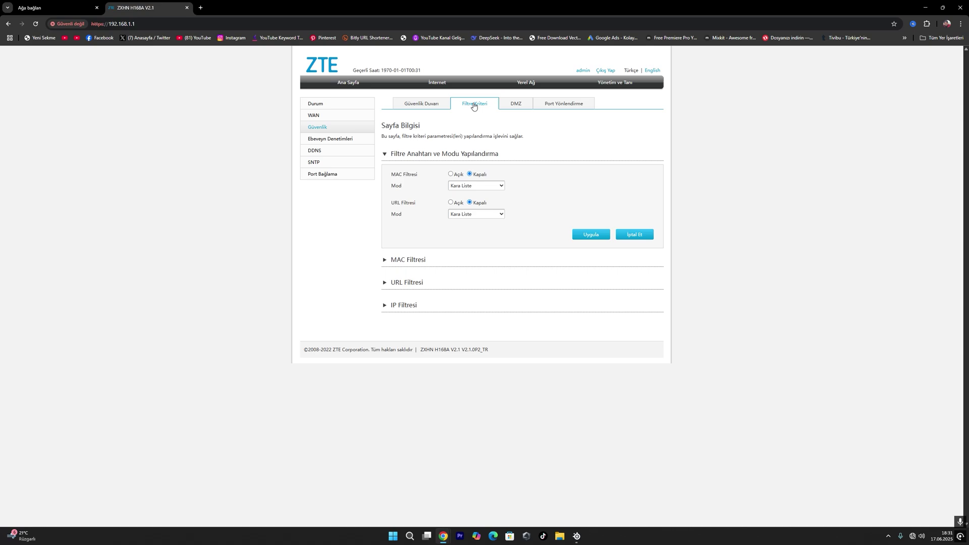
pyautogui.click(393, 284)
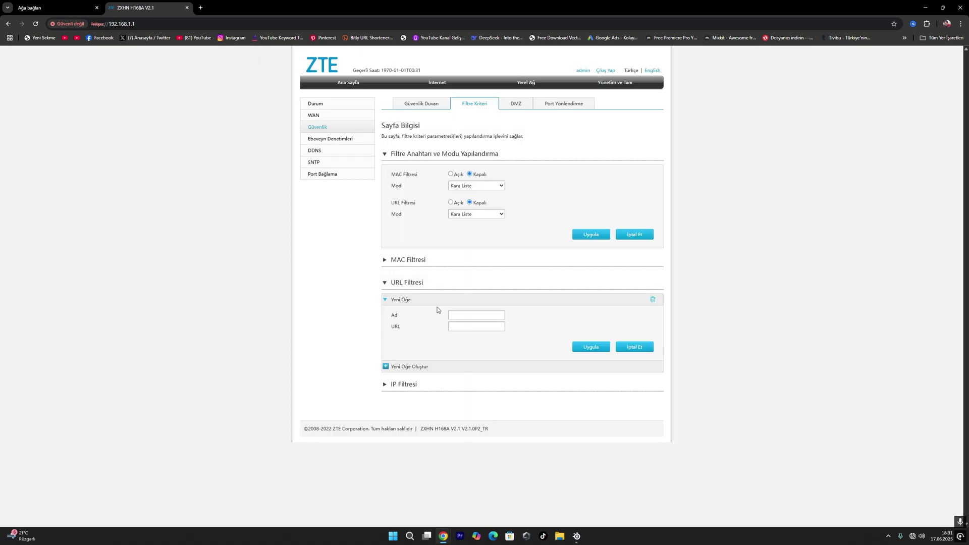
pyautogui.click(450, 315)
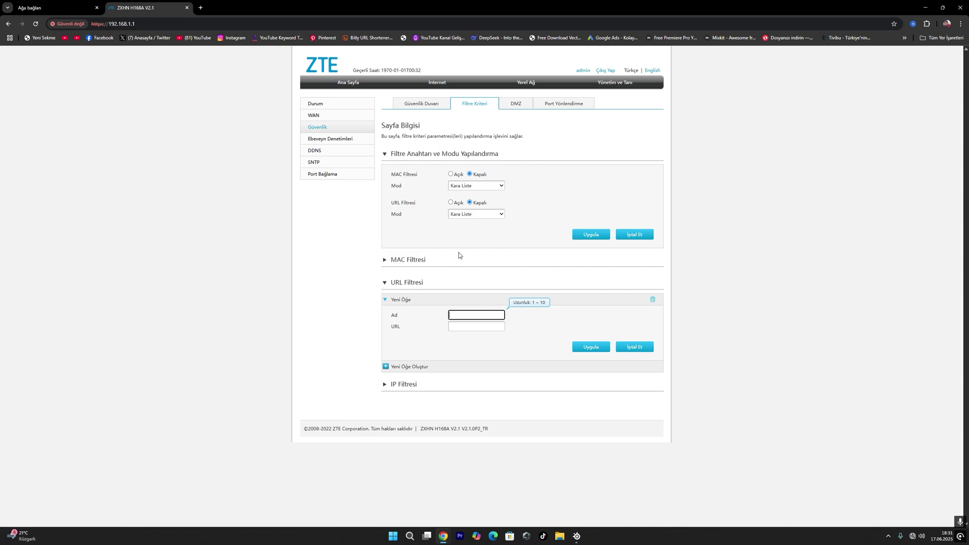
# Step: Glance at Yönetim ve Tanı device info, then return to the Ana Sayfa overview
pyautogui.click(614, 83)
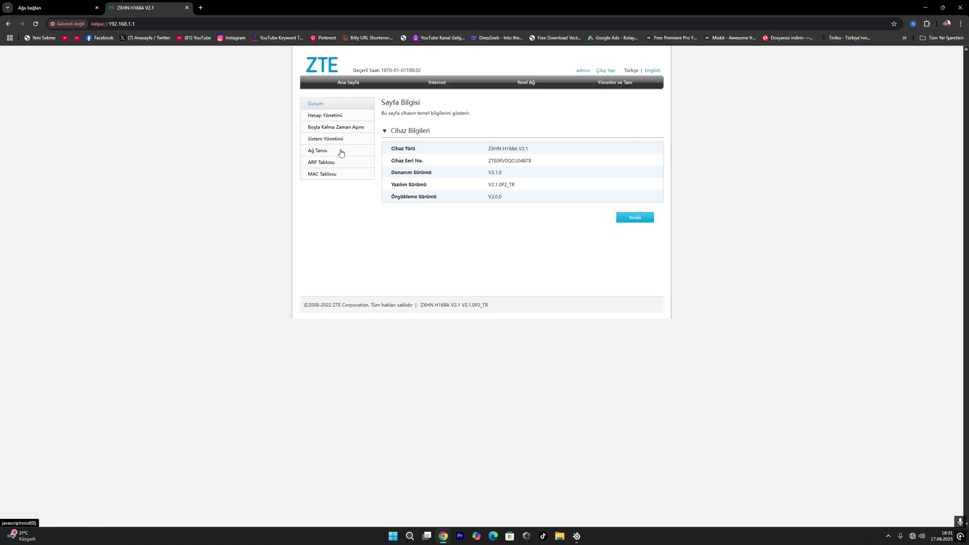
pyautogui.click(359, 84)
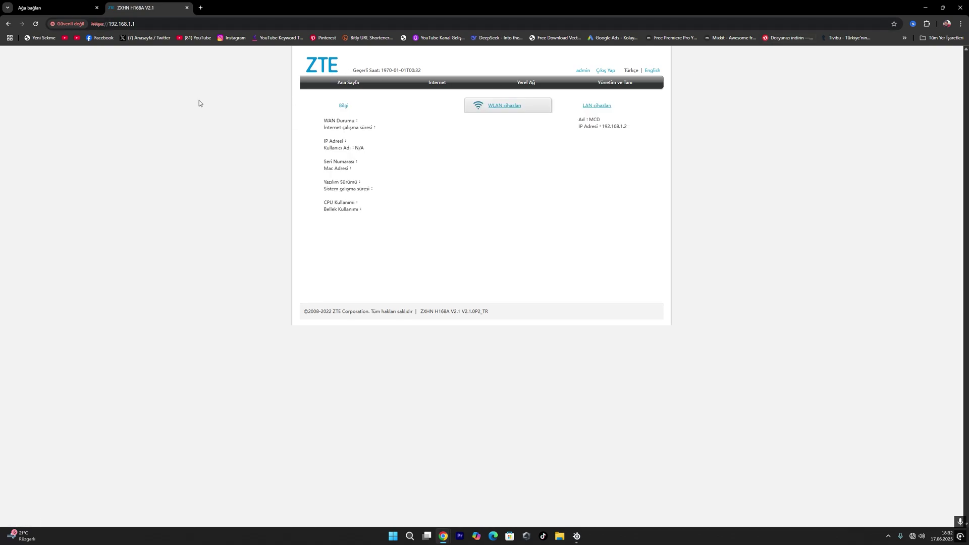